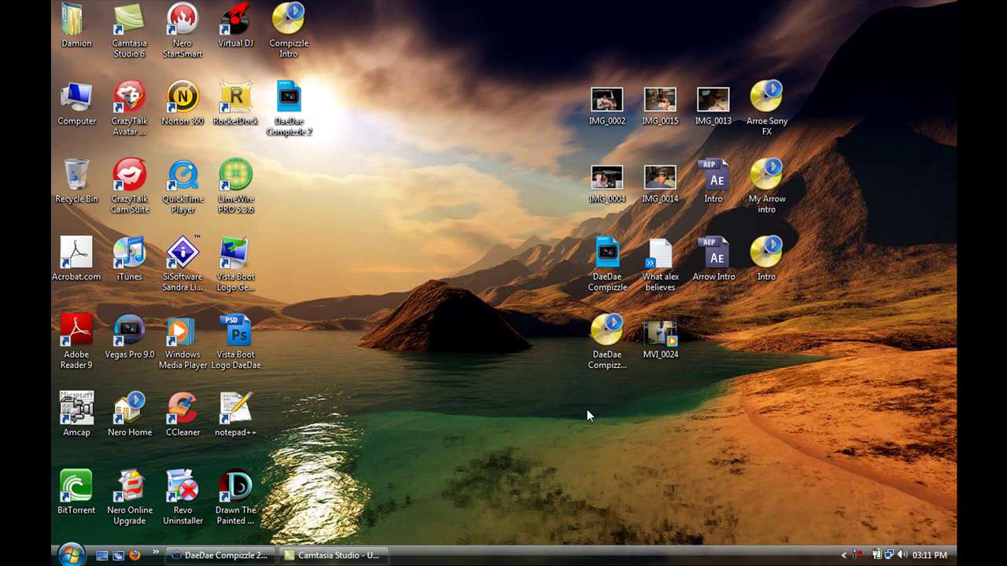
Restore the Vegas Pro window showing the DaeDae Compizzle 2 project from the taskbar.
{"action": "left_click", "coordinate": [227, 556]}
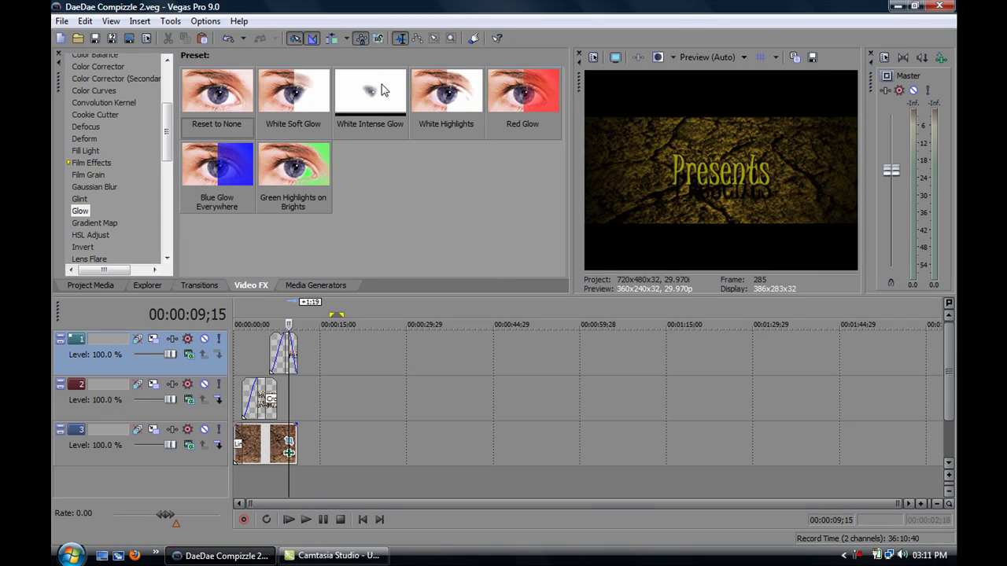
Start a new untitled project with the default NTSC DV 720x480 template.
{"action": "left_click", "coordinate": [61, 21]}
{"action": "left_click", "coordinate": [82, 39]}
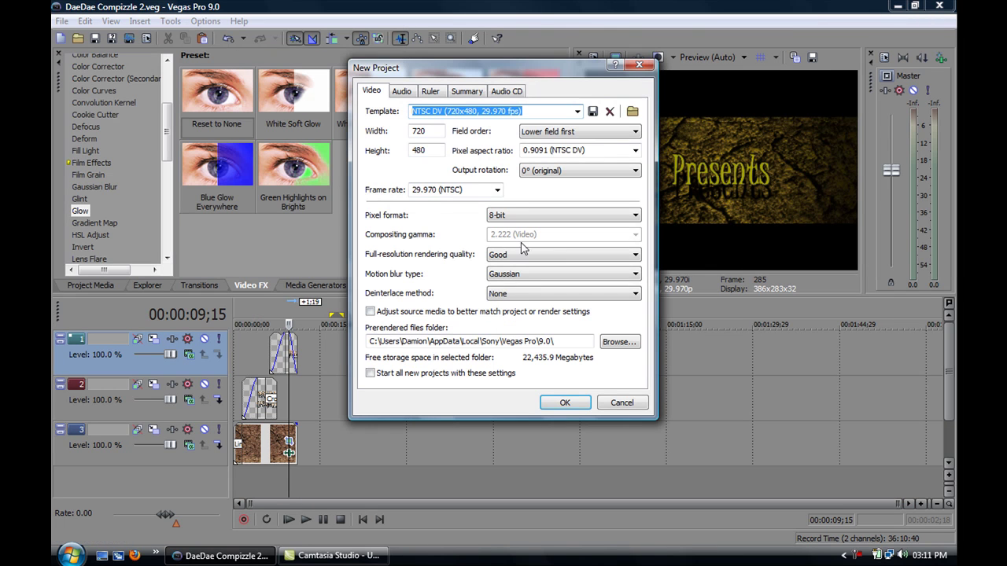
{"action": "left_click", "coordinate": [565, 403]}
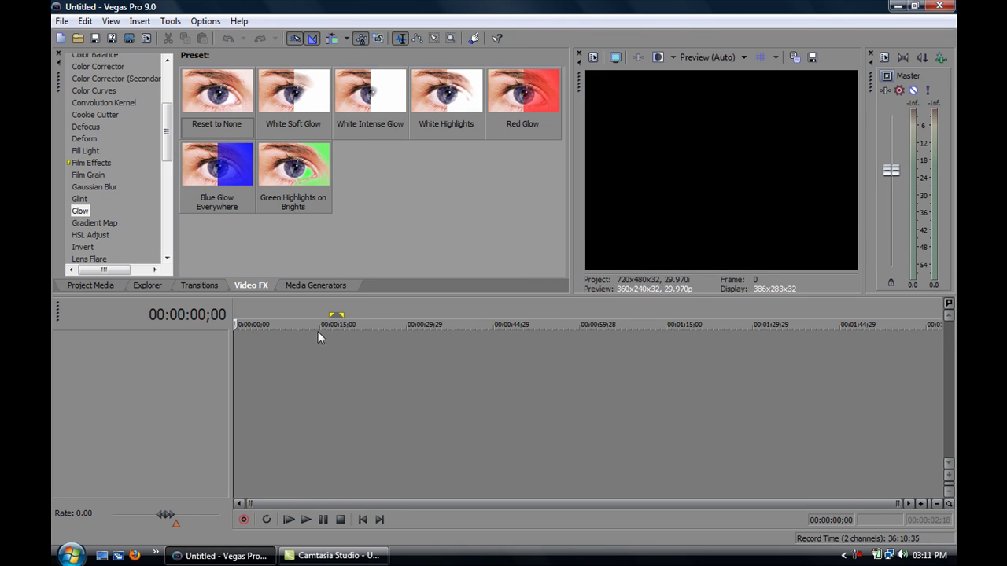
Import the cracked-earth image Texture_17.jpg into the Project Media.
{"action": "left_click", "coordinate": [107, 286]}
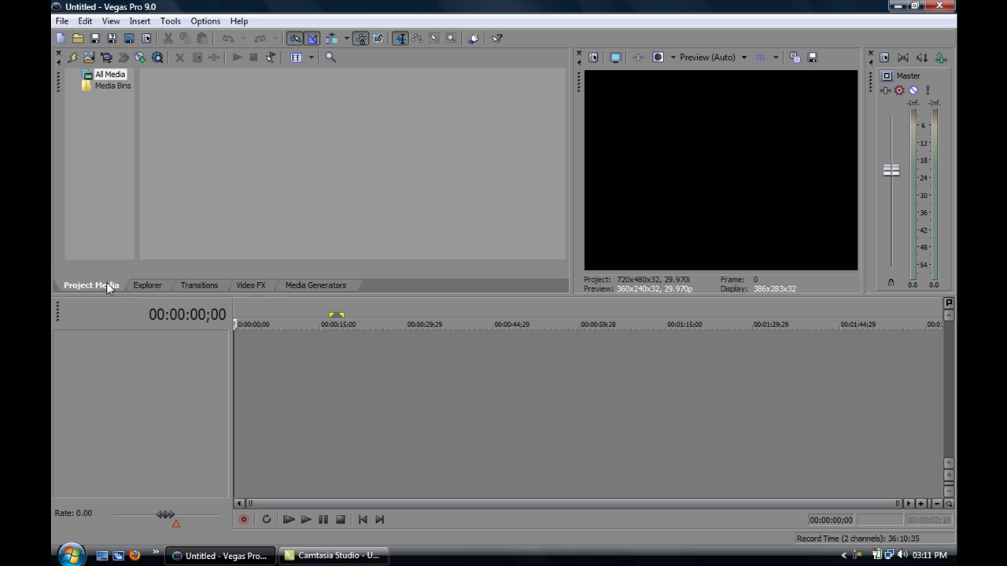
{"action": "right_click", "coordinate": [103, 138]}
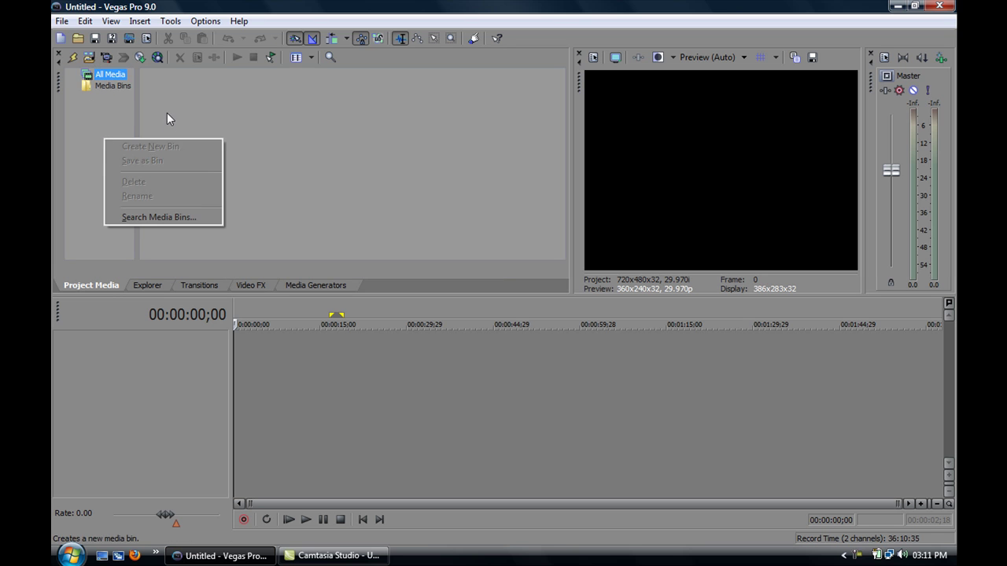
{"action": "left_click", "coordinate": [92, 99]}
{"action": "left_click", "coordinate": [61, 22]}
{"action": "mouse_move", "coordinate": [83, 142]}
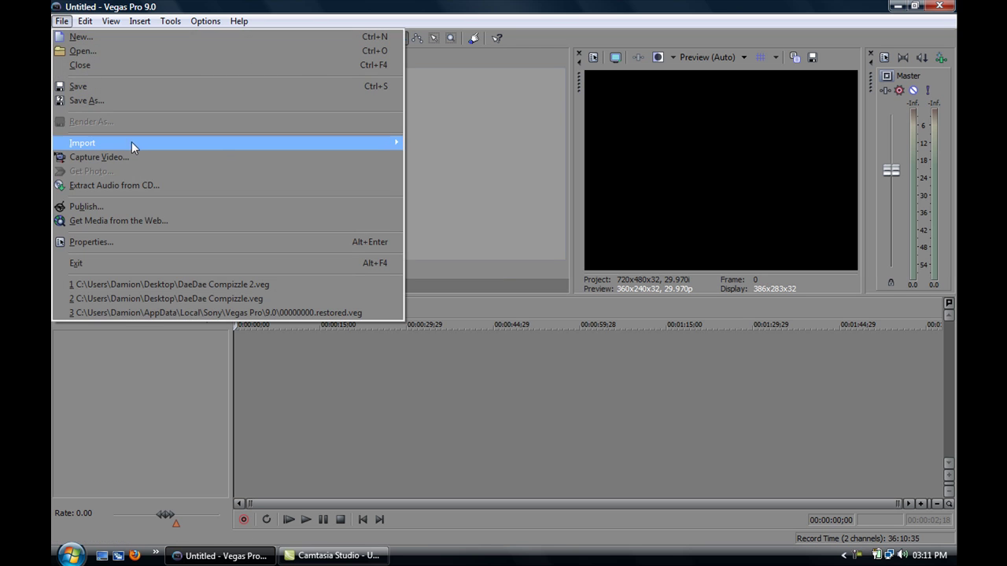
{"action": "left_click", "coordinate": [457, 146]}
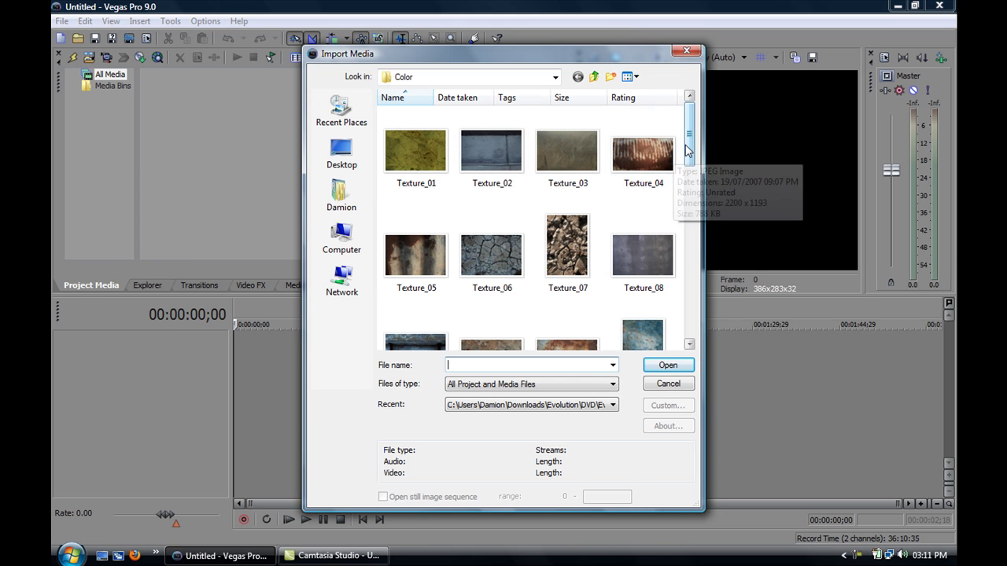
{"action": "left_click_drag", "start_coordinate": [691, 148], "coordinate": [696, 183]}
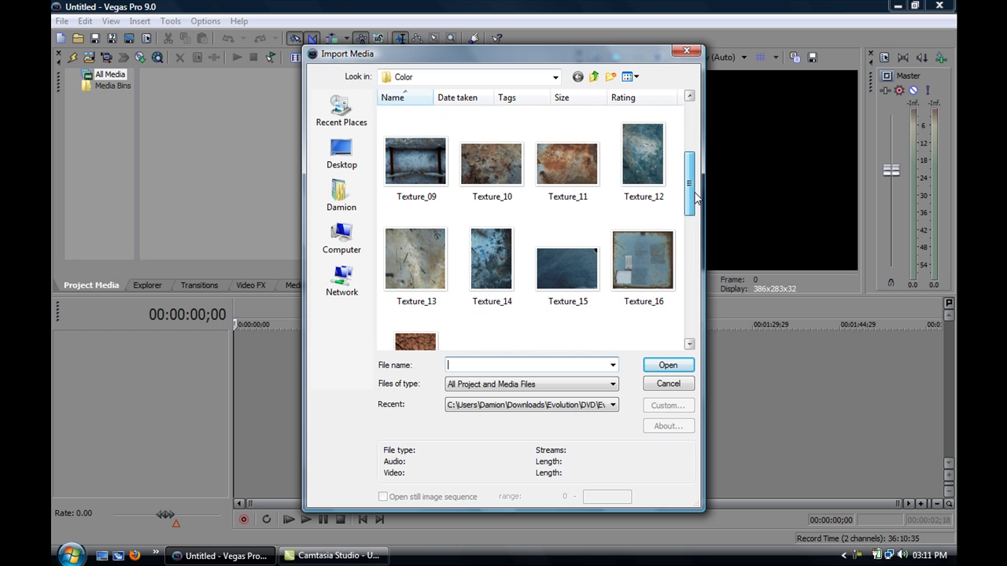
{"action": "left_click_drag", "start_coordinate": [696, 183], "coordinate": [696, 241]}
{"action": "left_click", "coordinate": [415, 220]}
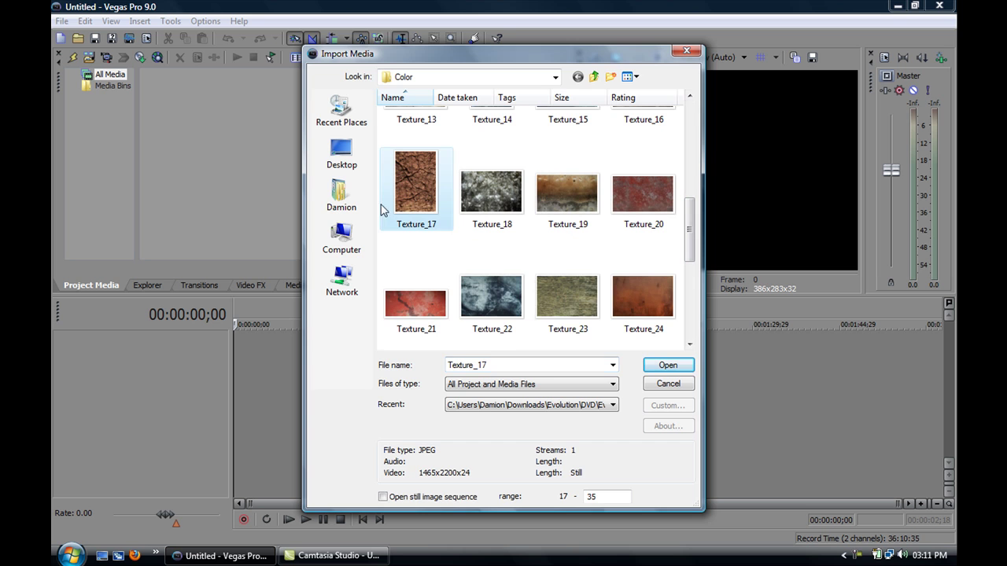
{"action": "left_click", "coordinate": [660, 370]}
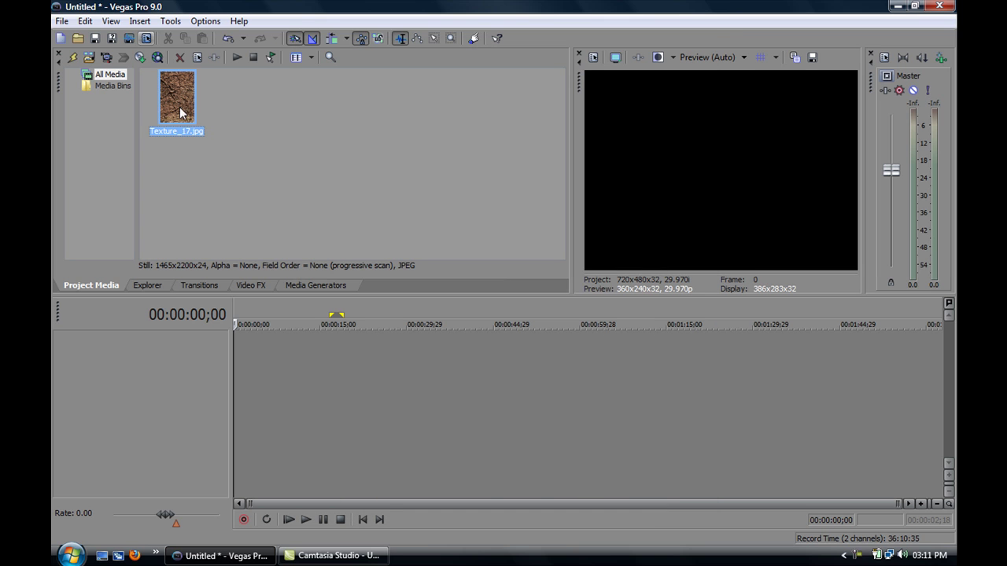
Place Texture_17 at the timeline start and rotate it about 90° in Pan/Crop.
{"action": "left_click_drag", "start_coordinate": [179, 108], "coordinate": [233, 350]}
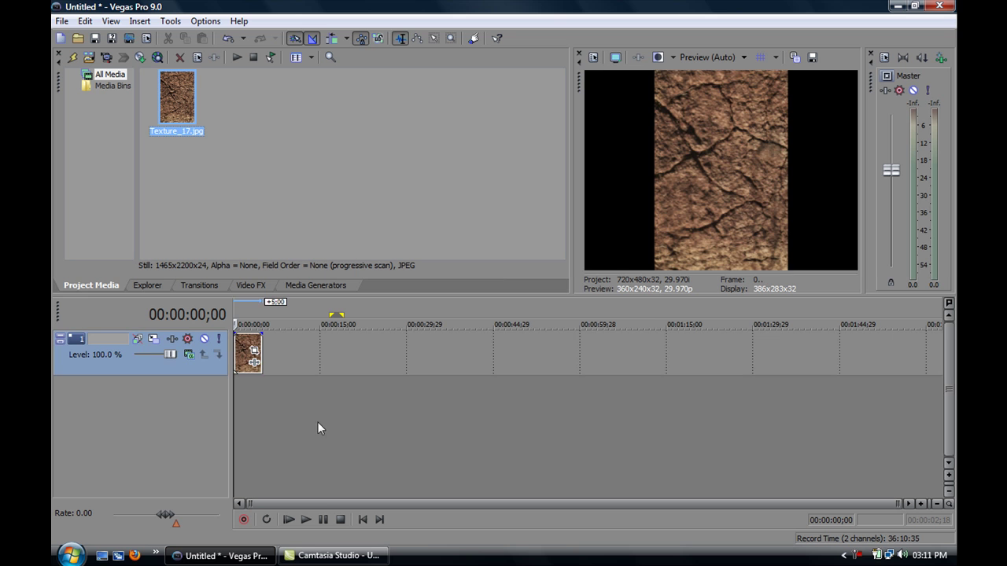
{"action": "left_click", "coordinate": [253, 358]}
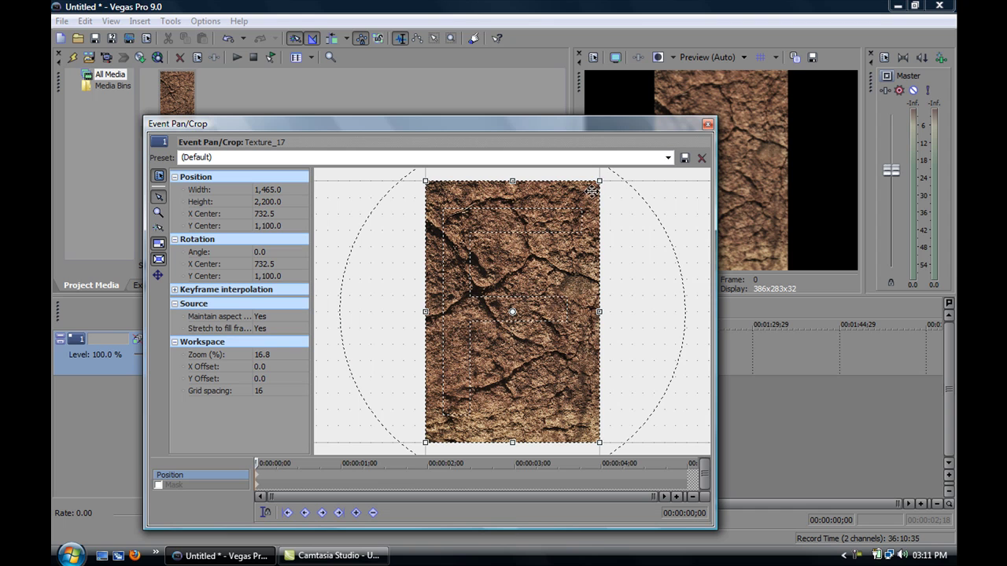
{"action": "mouse_move", "coordinate": [609, 177]}
{"action": "left_mouse_down"}
{"action": "mouse_move", "coordinate": [683, 411]}
{"action": "mouse_move", "coordinate": [678, 426]}
{"action": "left_mouse_up"}
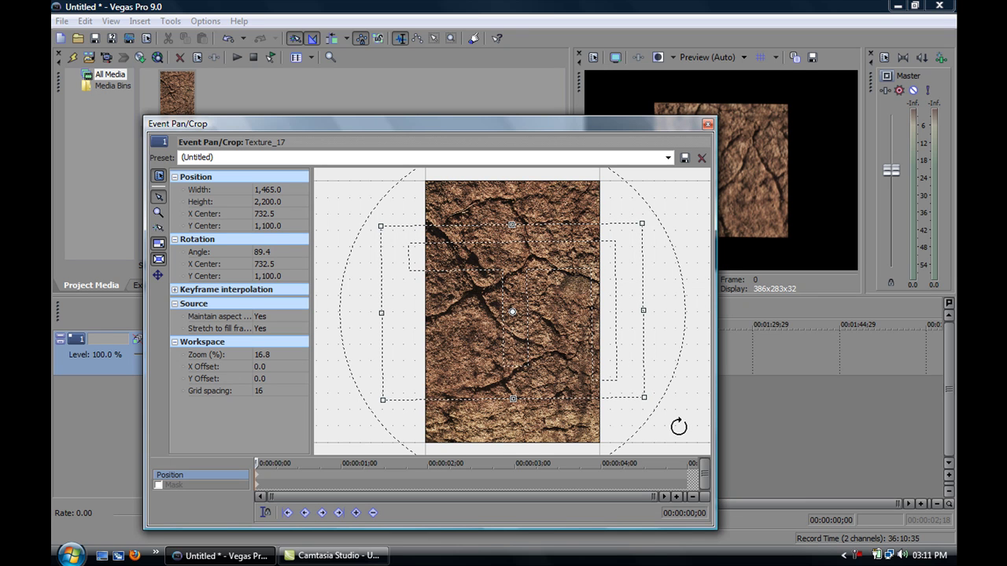
{"action": "left_click_drag", "start_coordinate": [678, 426], "coordinate": [675, 432]}
{"action": "left_click_drag", "start_coordinate": [544, 121], "coordinate": [466, 116]}
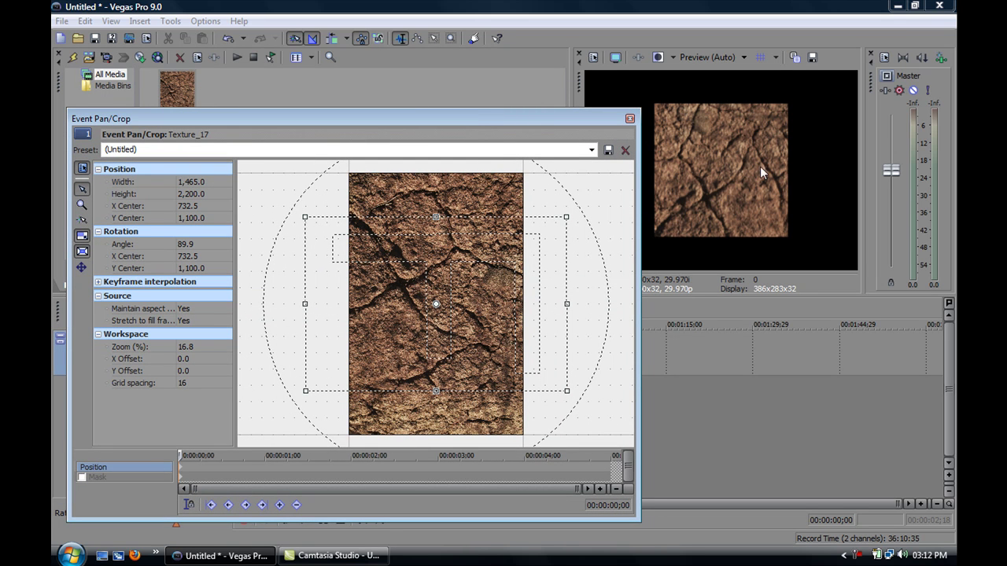
Set Maintain aspect to No and resize the crop box so the texture fills the frame width.
{"action": "left_click", "coordinate": [123, 310]}
{"action": "left_click", "coordinate": [207, 309]}
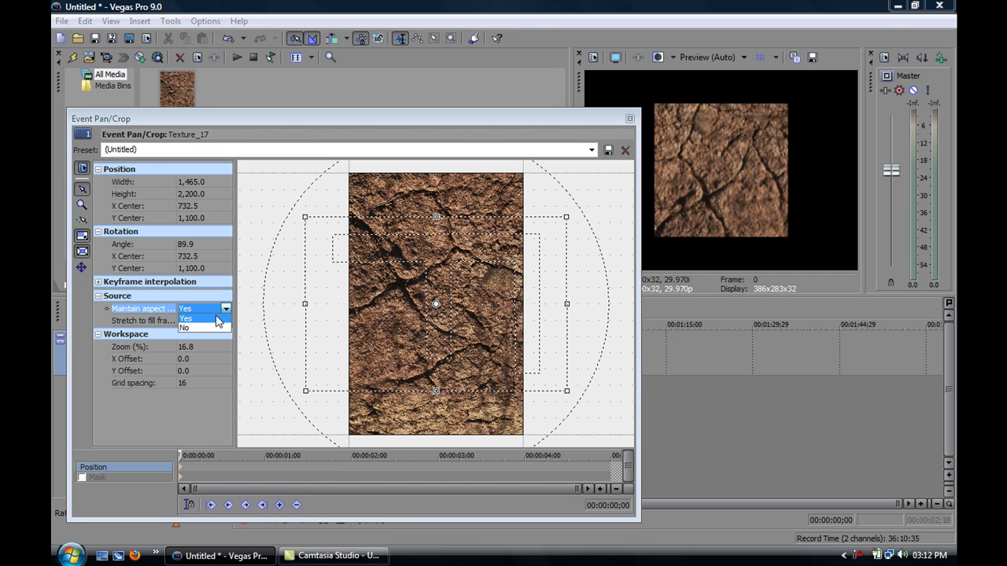
{"action": "left_click", "coordinate": [209, 329]}
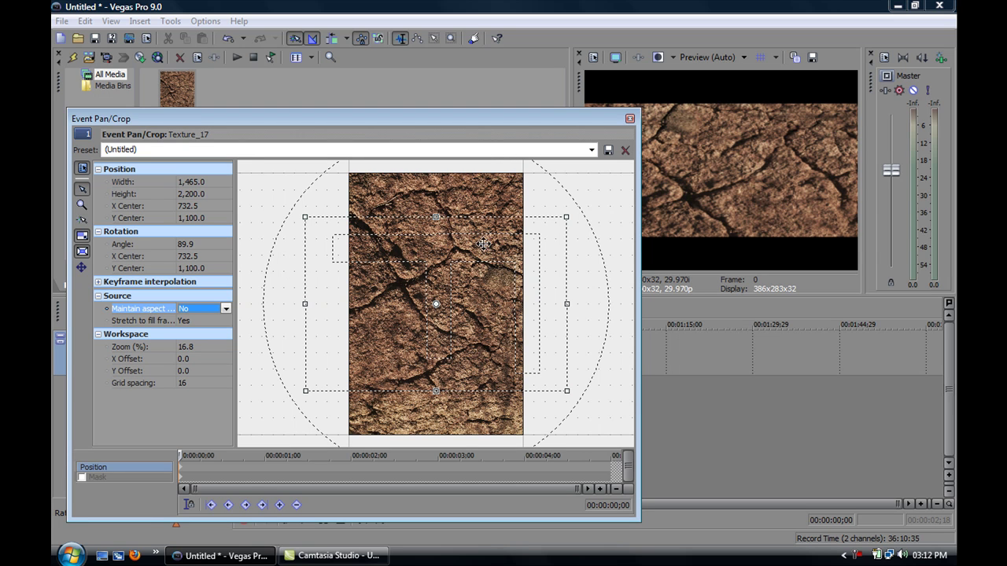
{"action": "left_click_drag", "start_coordinate": [436, 217], "coordinate": [436, 185]}
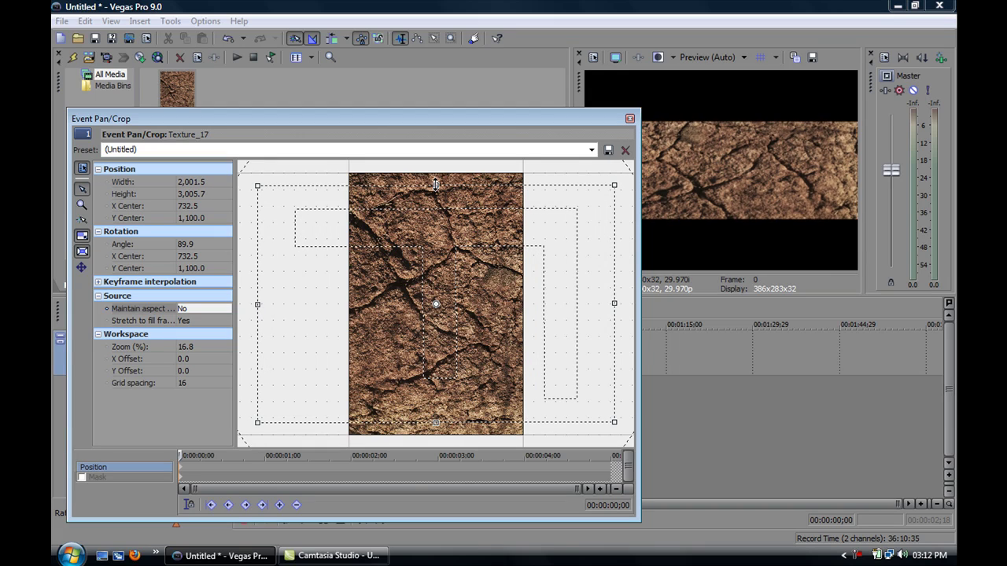
{"action": "left_click_drag", "start_coordinate": [435, 185], "coordinate": [435, 192]}
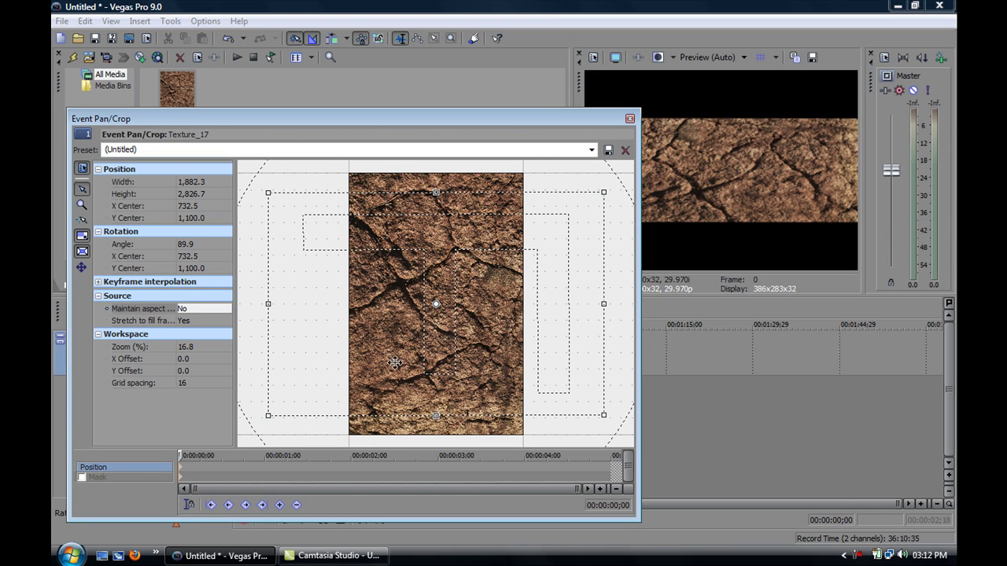
{"action": "left_click", "coordinate": [629, 119]}
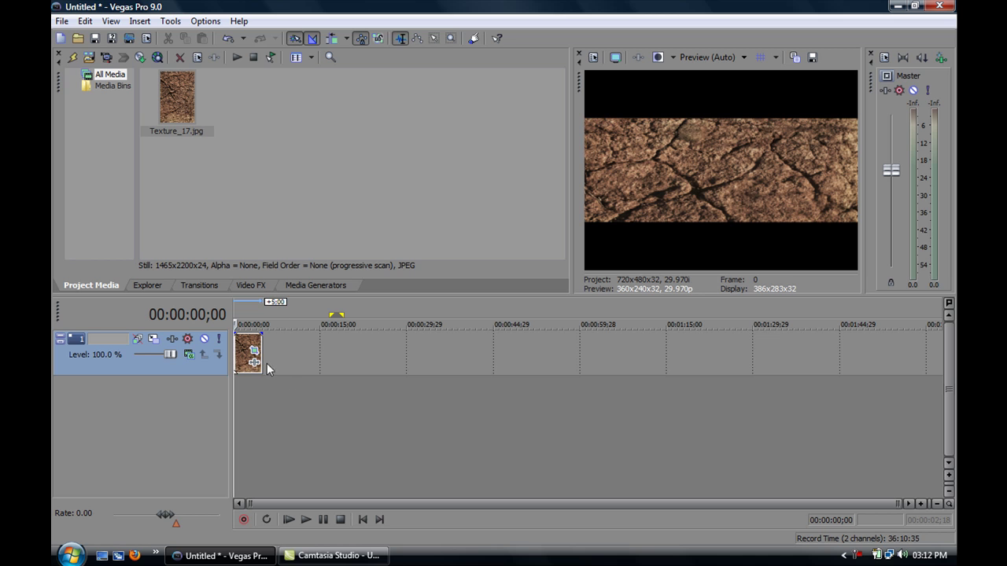
Lengthen the Texture_17 clip and apply the Color Corrector effect to it.
{"action": "mouse_move", "coordinate": [263, 353]}
{"action": "left_mouse_down"}
{"action": "mouse_move", "coordinate": [297, 350]}
{"action": "mouse_move", "coordinate": [288, 351]}
{"action": "left_mouse_up"}
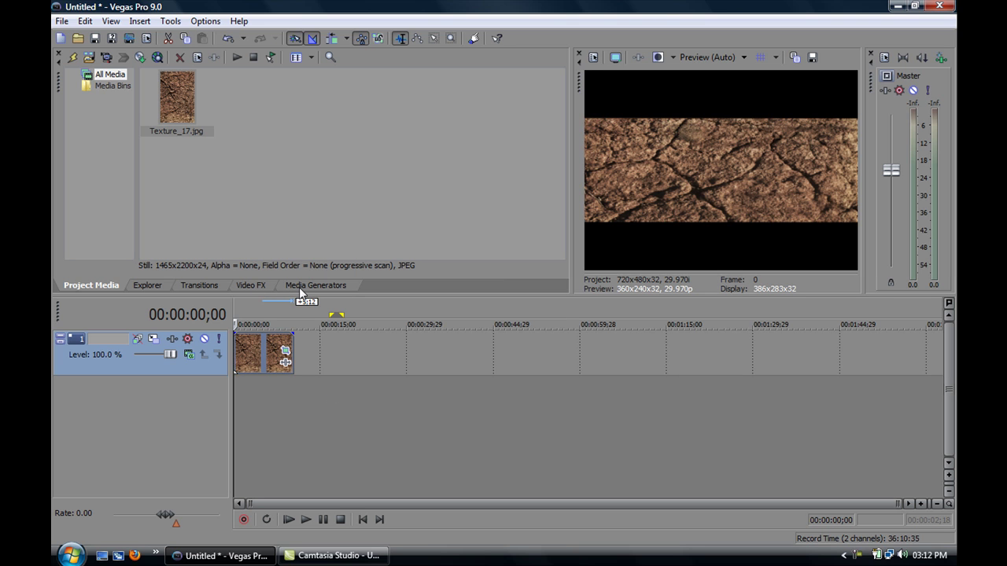
{"action": "left_click", "coordinate": [256, 285]}
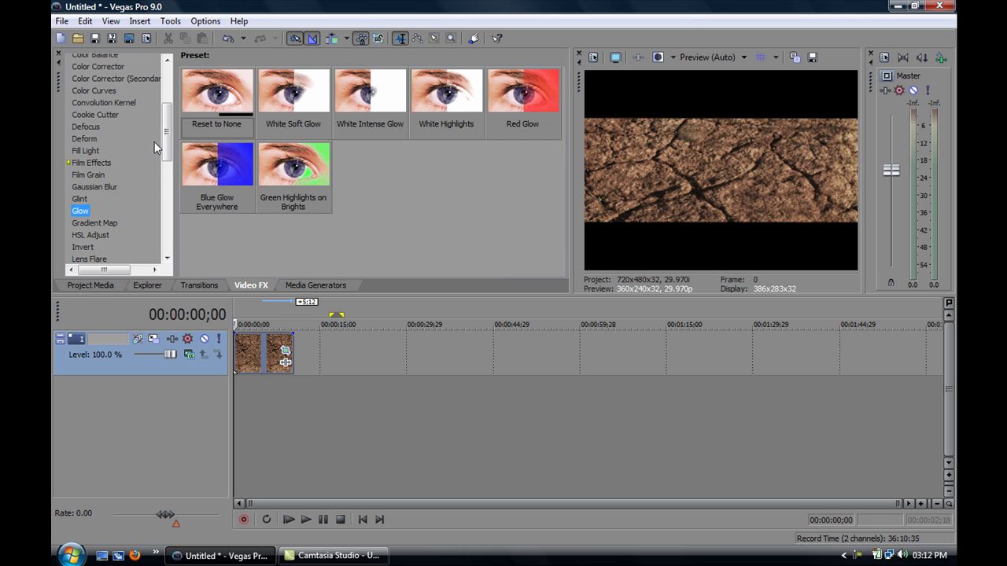
{"action": "left_click_drag", "start_coordinate": [166, 138], "coordinate": [166, 99]}
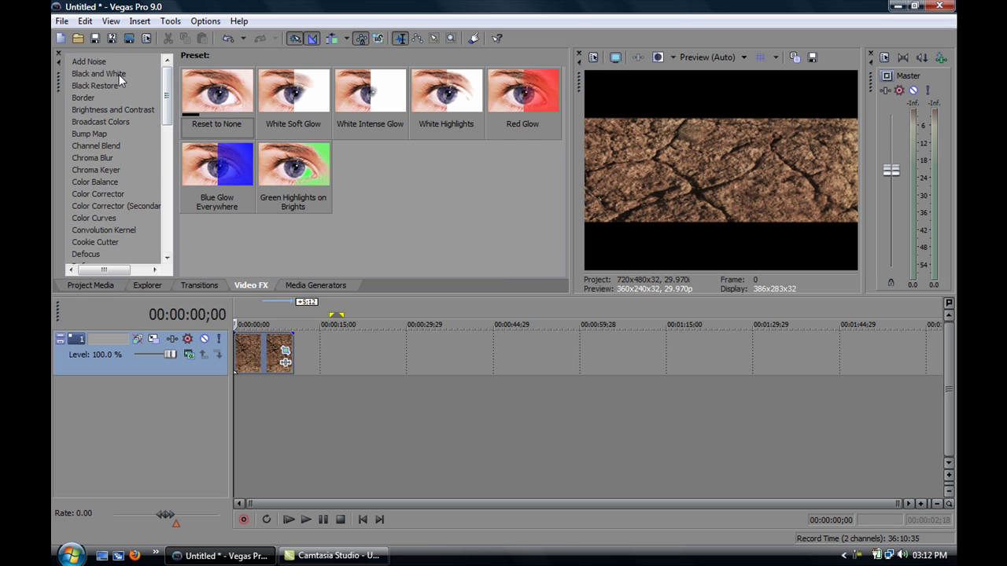
{"action": "left_click", "coordinate": [109, 61]}
{"action": "left_click", "coordinate": [103, 76]}
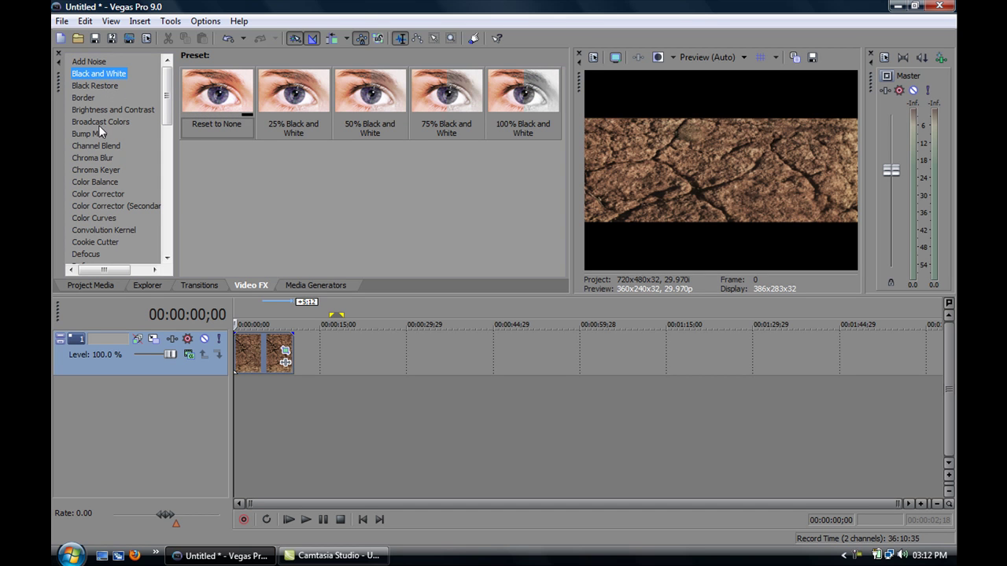
{"action": "left_click", "coordinate": [106, 147]}
{"action": "left_click", "coordinate": [100, 182]}
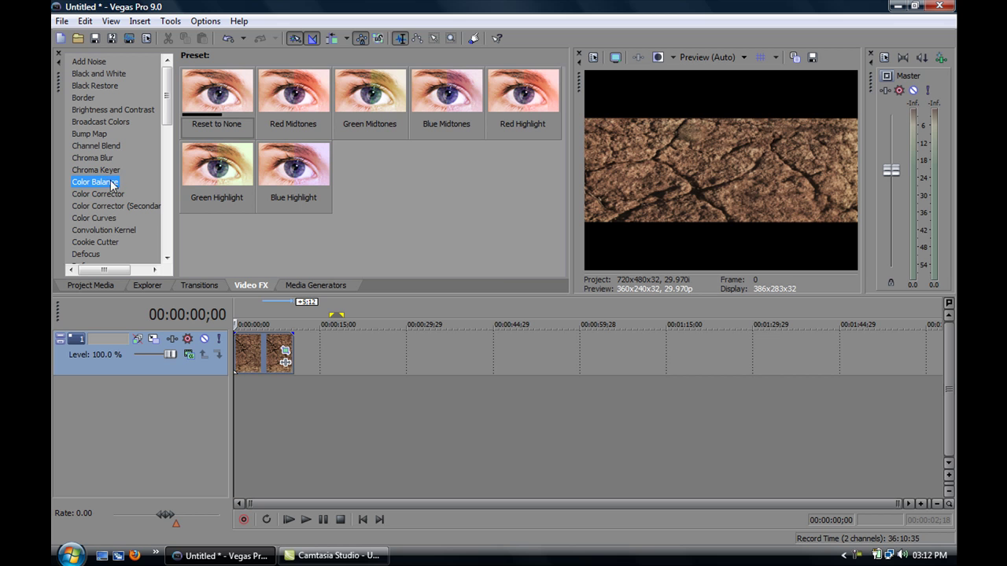
{"action": "left_click", "coordinate": [120, 196]}
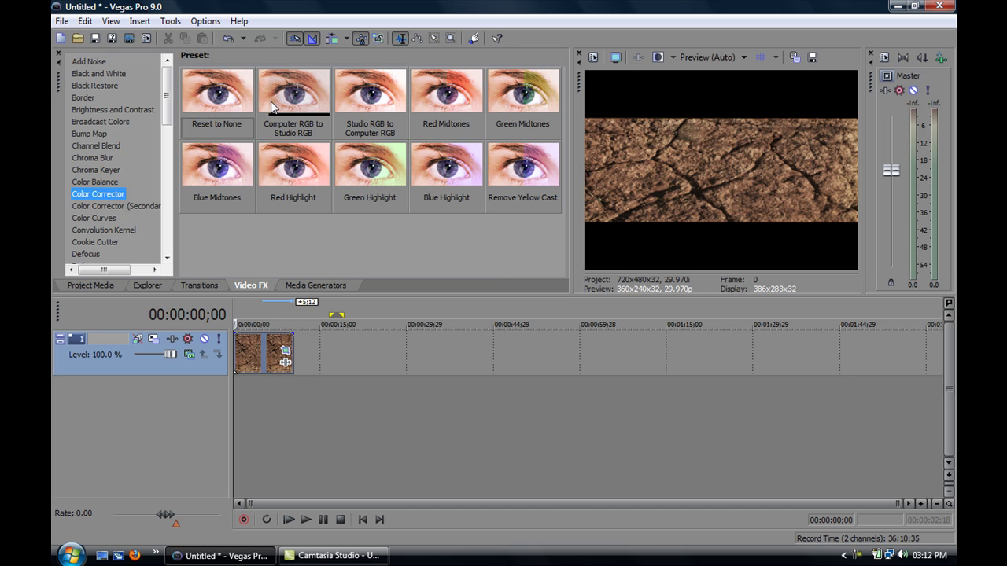
{"action": "left_click_drag", "start_coordinate": [226, 96], "coordinate": [284, 358]}
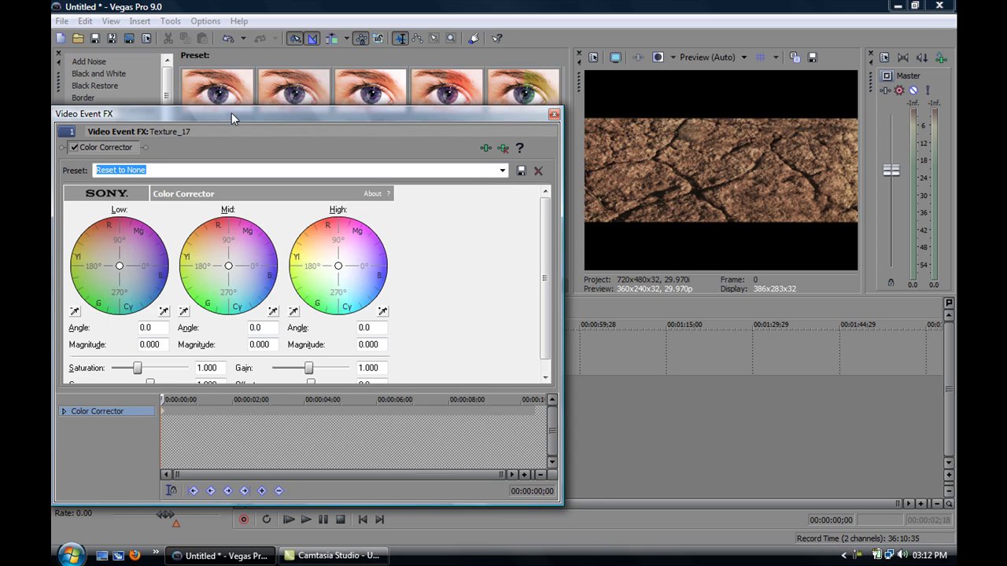
Shift the Color Corrector's shadow, midtone (toward green) and highlight colour wheels.
{"action": "left_click_drag", "start_coordinate": [232, 113], "coordinate": [288, 93]}
{"action": "mouse_move", "coordinate": [176, 247]}
{"action": "left_mouse_down"}
{"action": "mouse_move", "coordinate": [197, 233]}
{"action": "mouse_move", "coordinate": [178, 245]}
{"action": "left_mouse_up"}
{"action": "left_click_drag", "start_coordinate": [284, 246], "coordinate": [273, 271]}
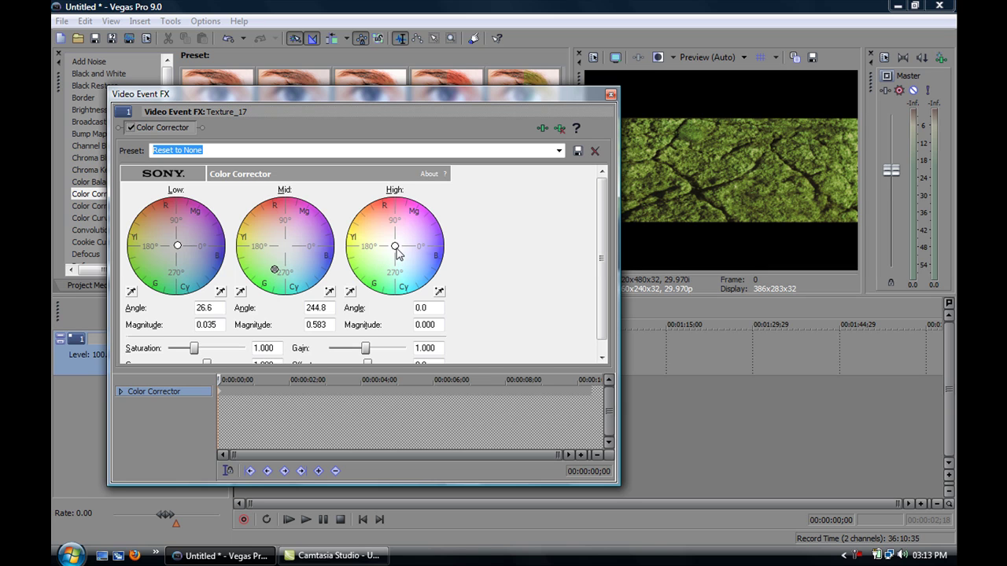
{"action": "left_click_drag", "start_coordinate": [396, 249], "coordinate": [405, 236]}
Lower Gain to 0.838 and reduce Saturation slightly on the background.
{"action": "scroll", "coordinate": [601, 285], "scroll_direction": "down", "scroll_amount": 1}
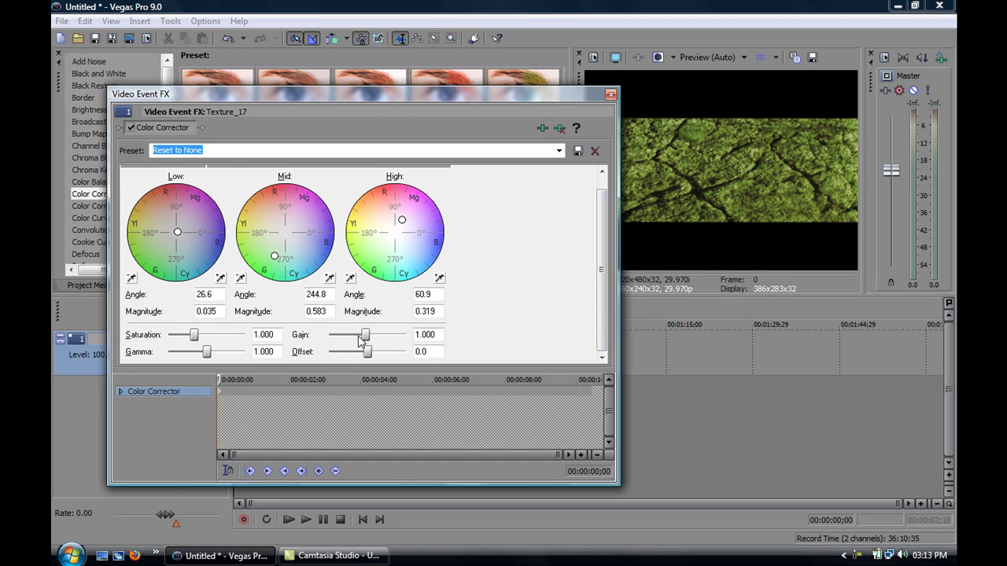
{"action": "left_click_drag", "start_coordinate": [365, 335], "coordinate": [358, 335]}
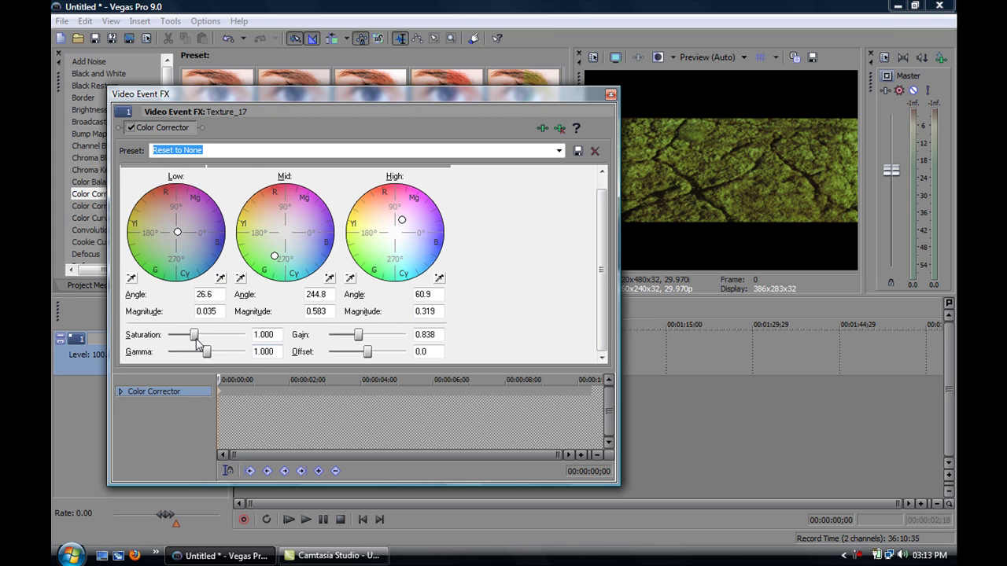
{"action": "left_click_drag", "start_coordinate": [195, 335], "coordinate": [209, 358]}
{"action": "left_click", "coordinate": [611, 94]}
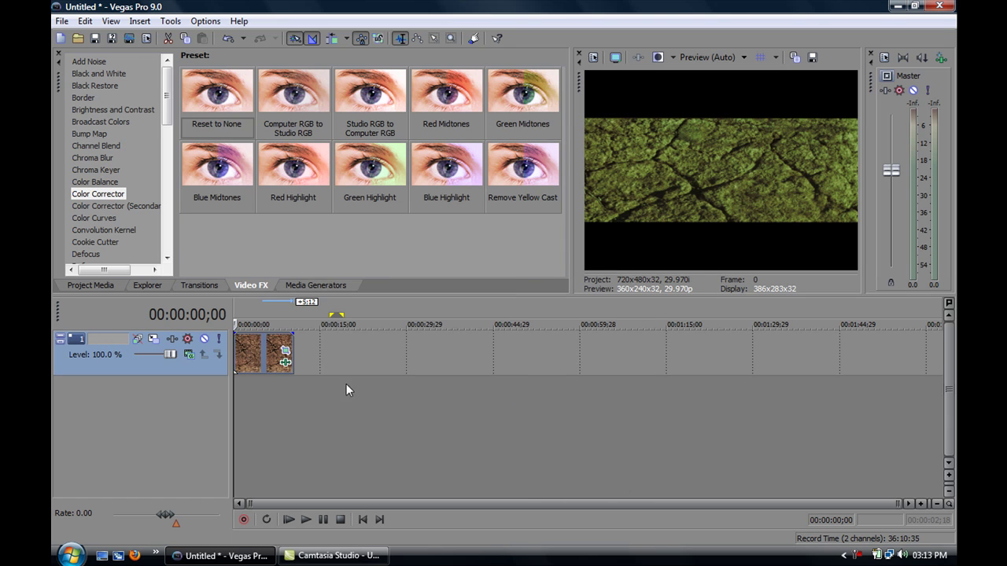
Add a new video track above the background and insert a text media clip on it.
{"action": "right_click", "coordinate": [332, 380]}
{"action": "right_click", "coordinate": [299, 391]}
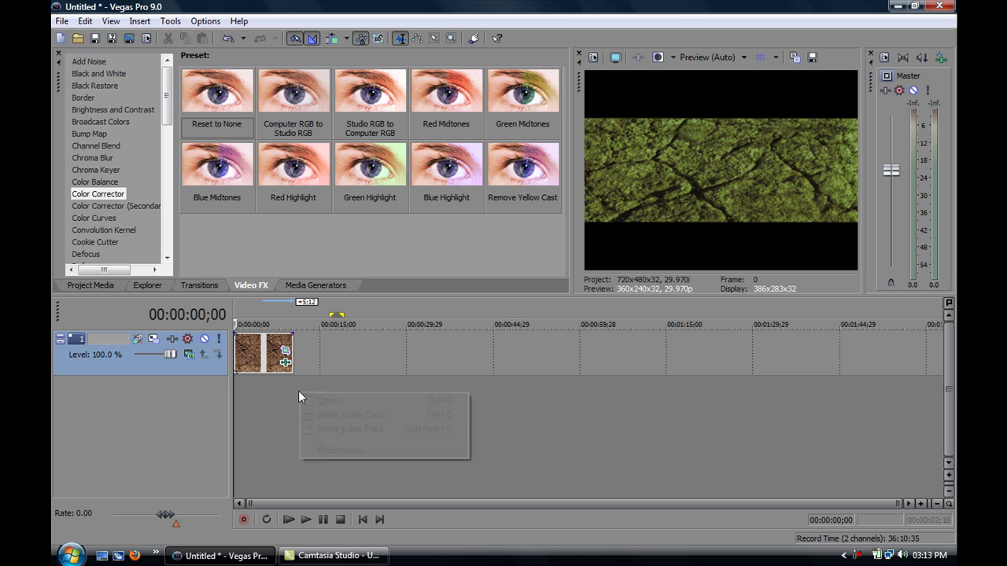
{"action": "left_click", "coordinate": [376, 432]}
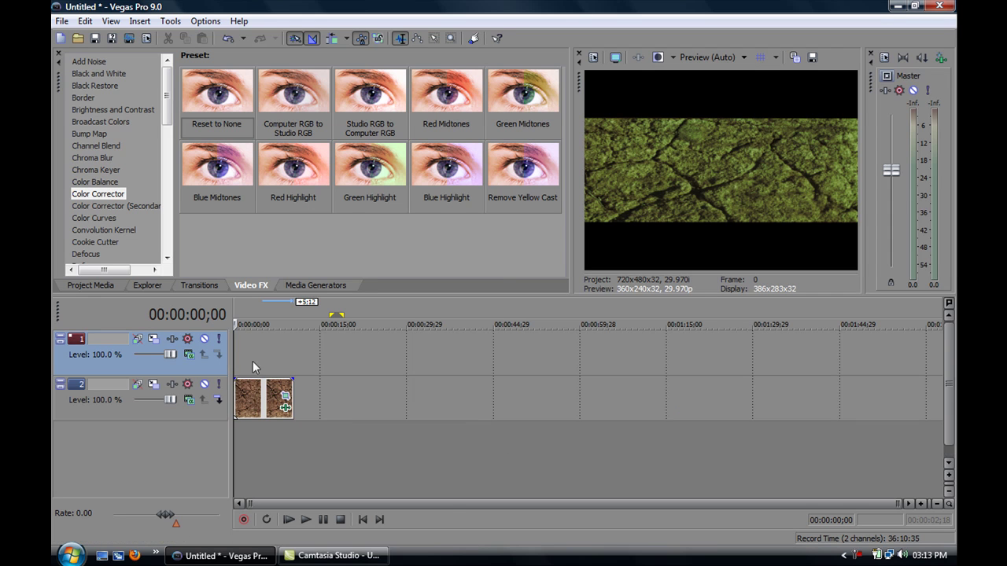
{"action": "right_click", "coordinate": [285, 347]}
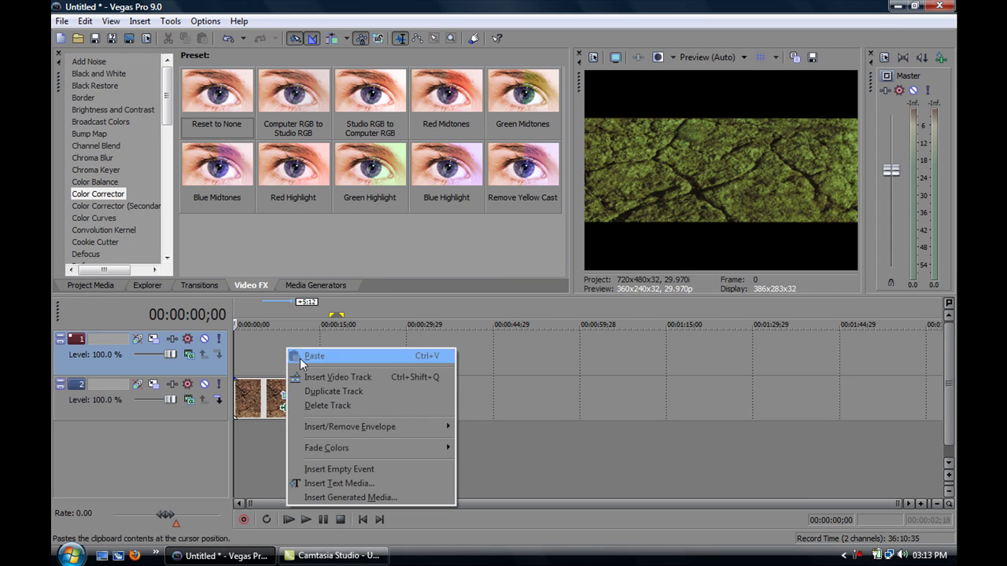
{"action": "left_click", "coordinate": [330, 484]}
Replace the sample text with 'intro'.
{"action": "left_click_drag", "start_coordinate": [110, 139], "coordinate": [173, 100]}
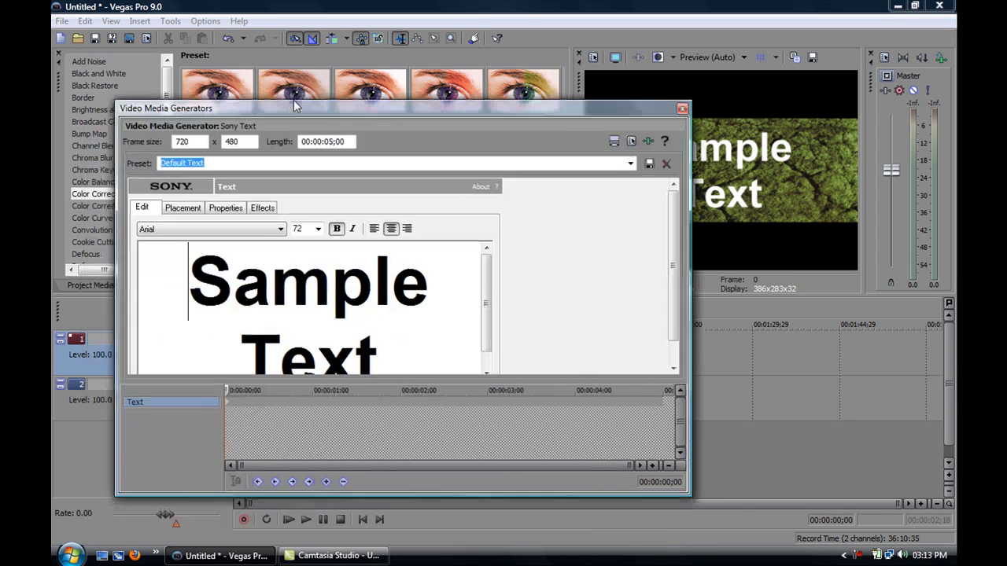
{"action": "left_click_drag", "start_coordinate": [341, 295], "coordinate": [134, 224]}
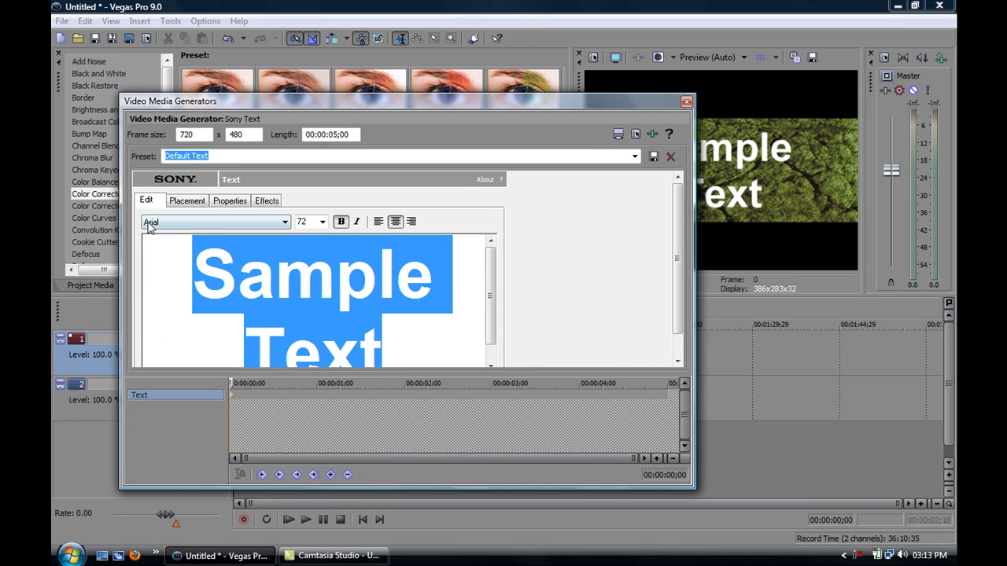
{"action": "type", "text": "M"}
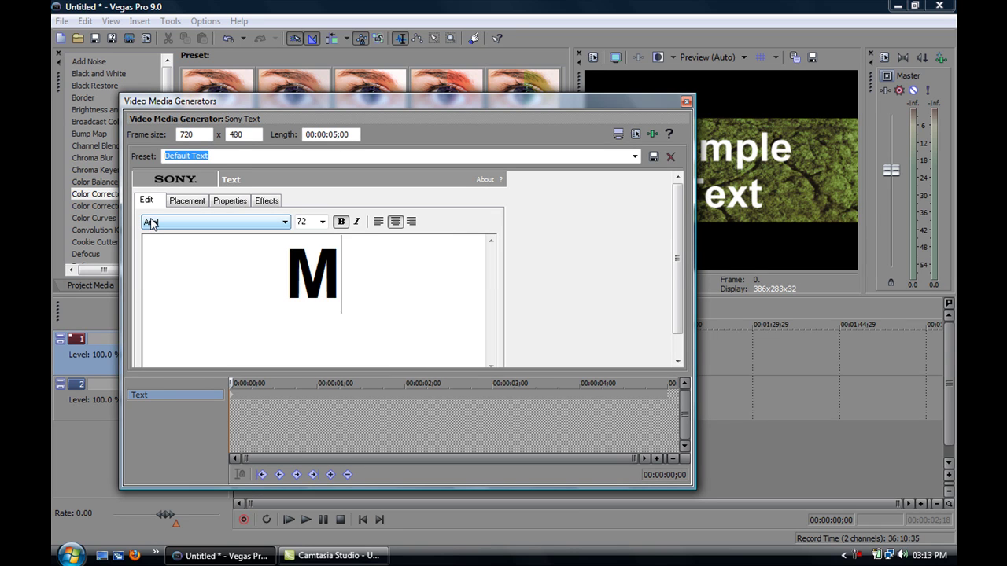
{"action": "type", "text": "y"}
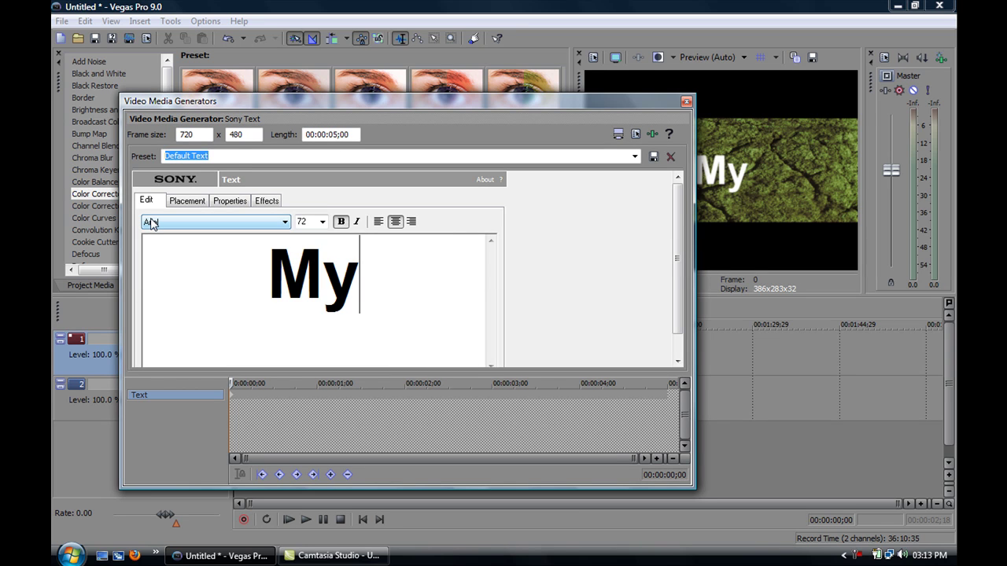
{"action": "key", "text": "BackSpace"}
{"action": "key", "text": "BackSpace"}
{"action": "type", "text": "i"}
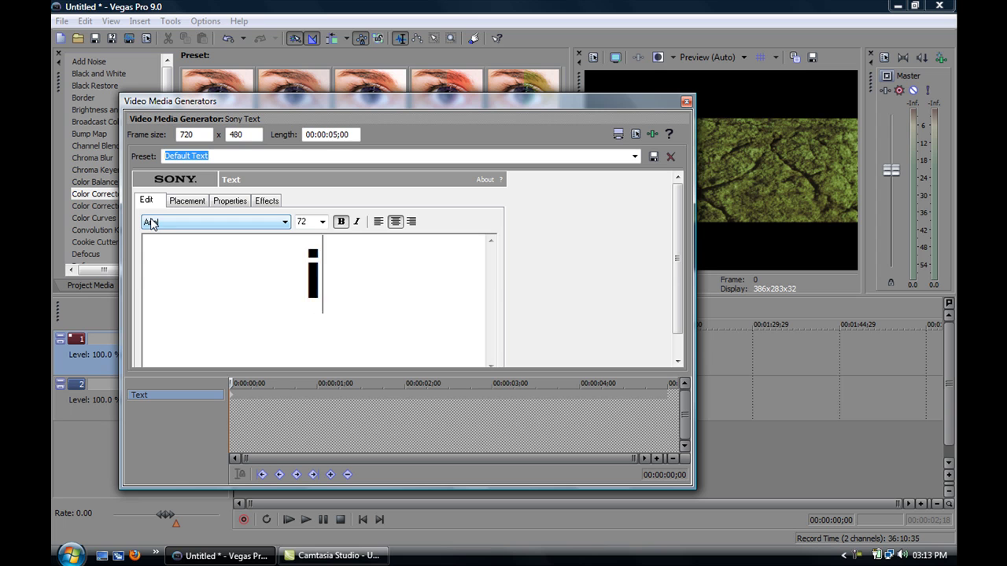
{"action": "type", "text": "ntro"}
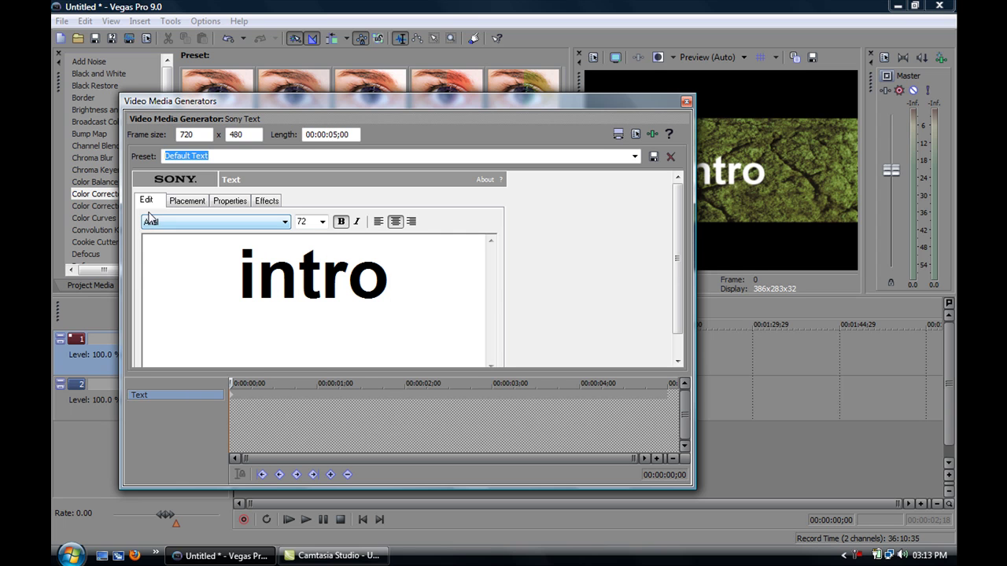
Set the title's font to Evanescent.
{"action": "left_click", "coordinate": [152, 223]}
{"action": "scroll", "coordinate": [208, 344], "scroll_direction": "down", "scroll_amount": 1}
{"action": "scroll", "coordinate": [208, 345], "scroll_direction": "down", "scroll_amount": 6}
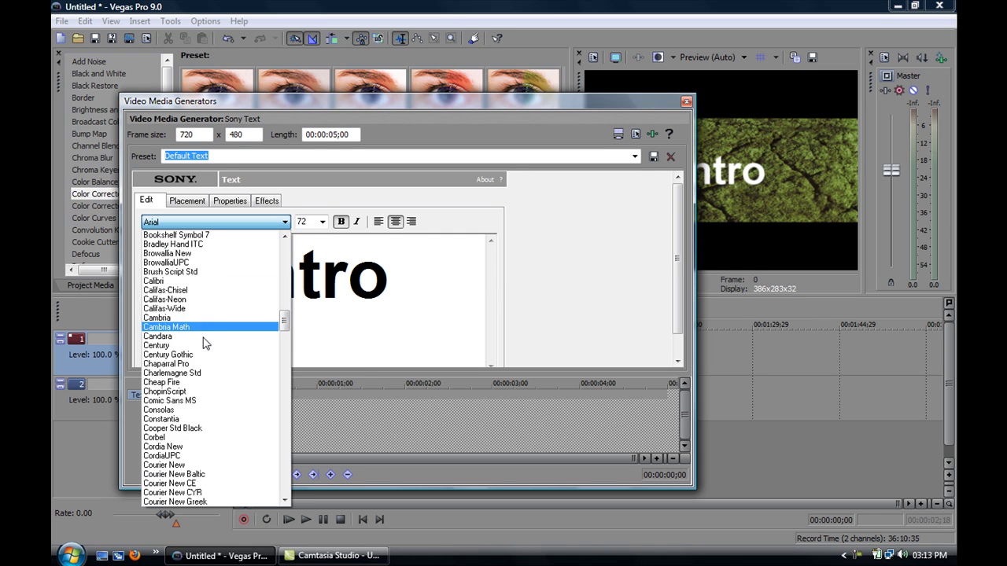
{"action": "scroll", "coordinate": [202, 326], "scroll_direction": "down", "scroll_amount": 6}
{"action": "scroll", "coordinate": [202, 325], "scroll_direction": "down", "scroll_amount": 6}
{"action": "scroll", "coordinate": [189, 298], "scroll_direction": "down", "scroll_amount": 1}
{"action": "scroll", "coordinate": [177, 276], "scroll_direction": "up", "scroll_amount": 3}
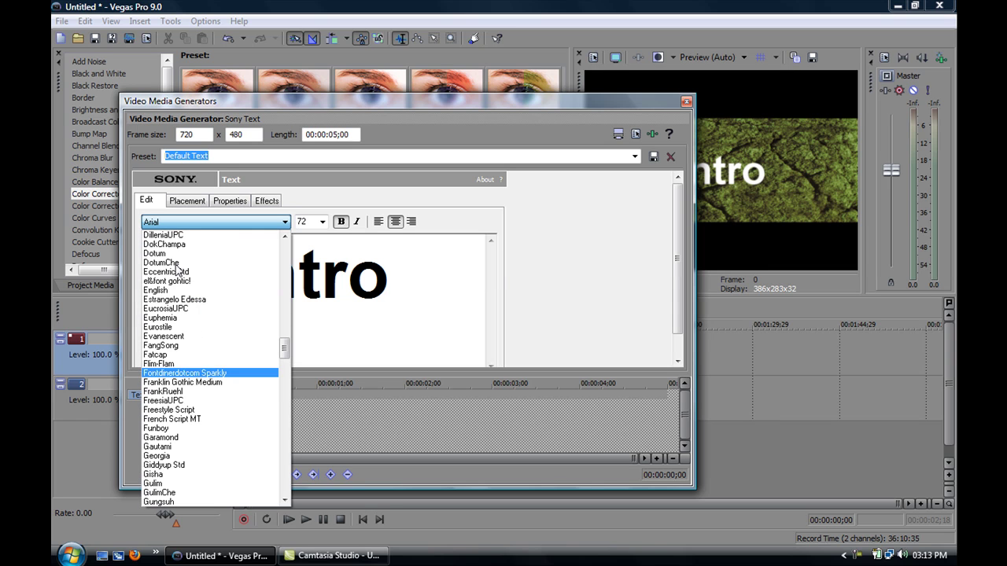
{"action": "scroll", "coordinate": [181, 291], "scroll_direction": "up", "scroll_amount": 2}
{"action": "scroll", "coordinate": [183, 301], "scroll_direction": "down", "scroll_amount": 2}
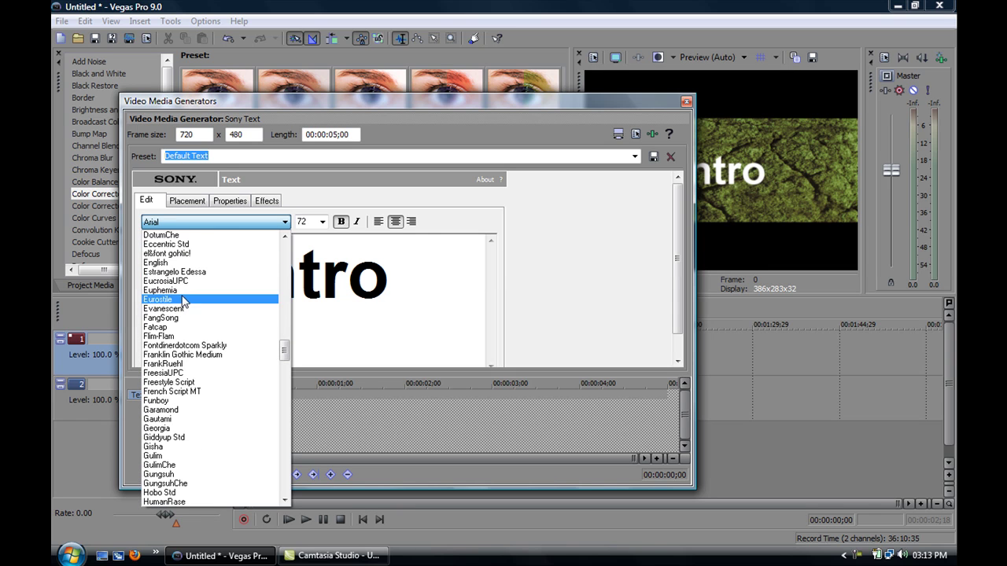
{"action": "left_click", "coordinate": [182, 314]}
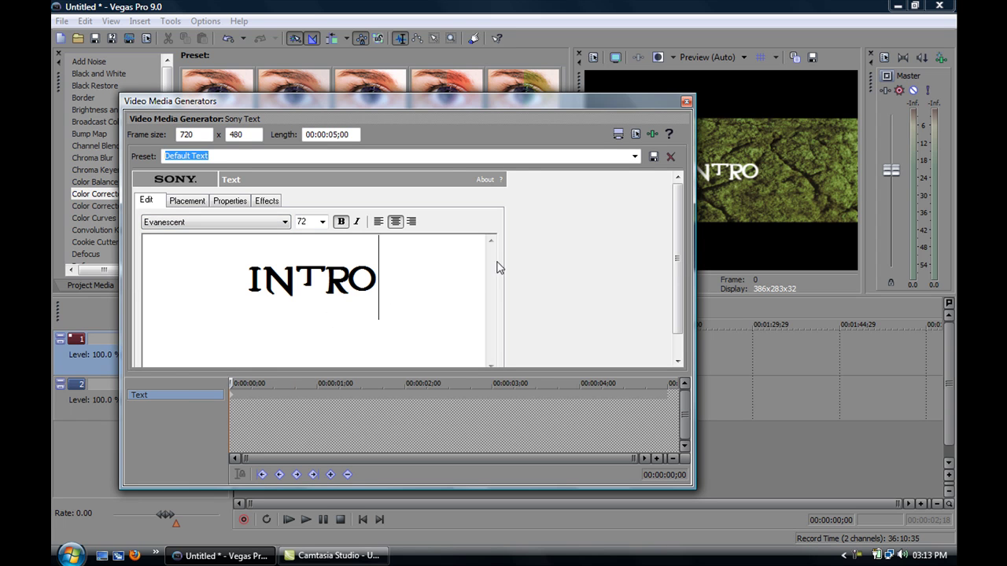
{"action": "left_click", "coordinate": [685, 102]}
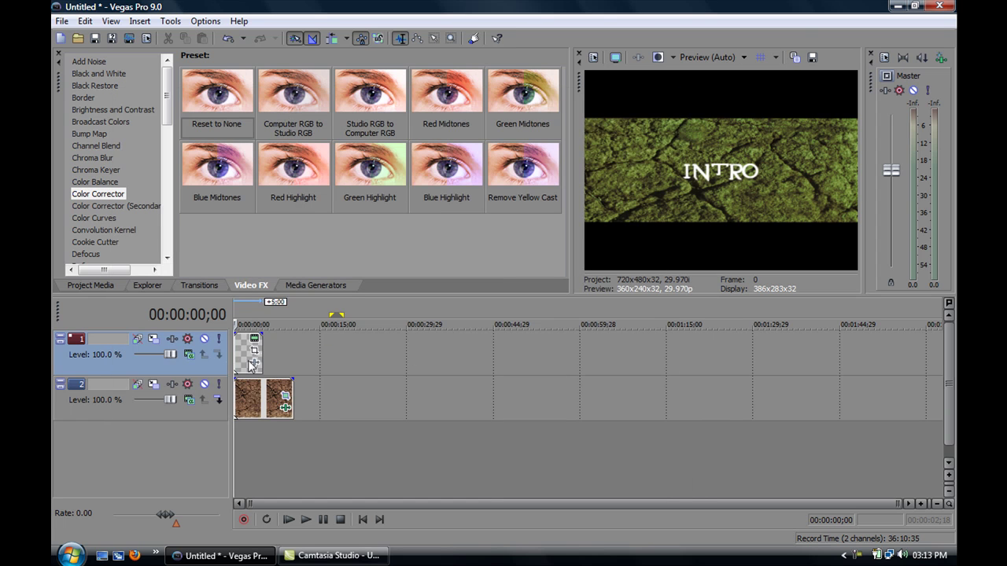
Shift the INTRO clip later, shorten the background clip and give it a fade-in.
{"action": "left_click_drag", "start_coordinate": [243, 363], "coordinate": [288, 387]}
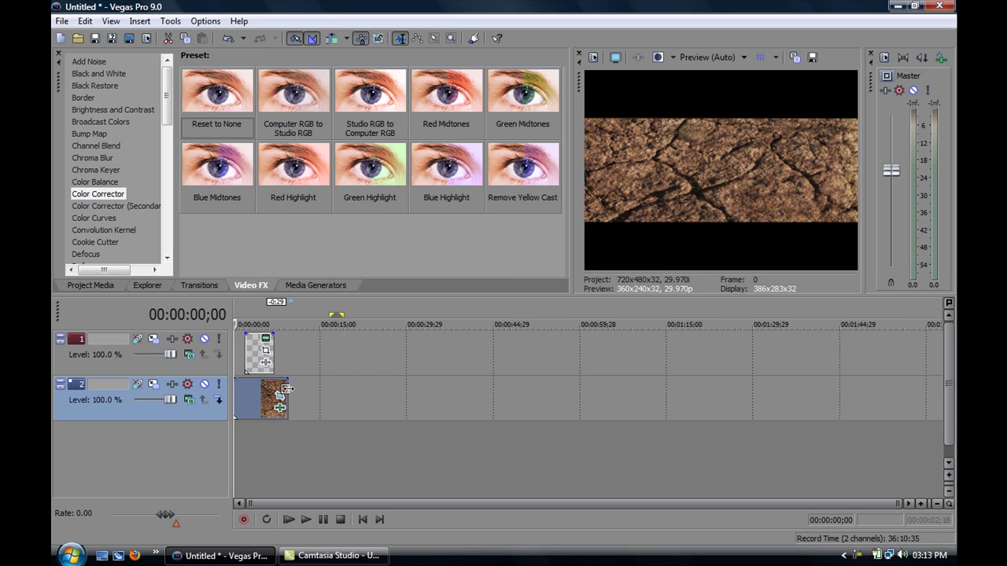
{"action": "left_click_drag", "start_coordinate": [287, 388], "coordinate": [235, 381]}
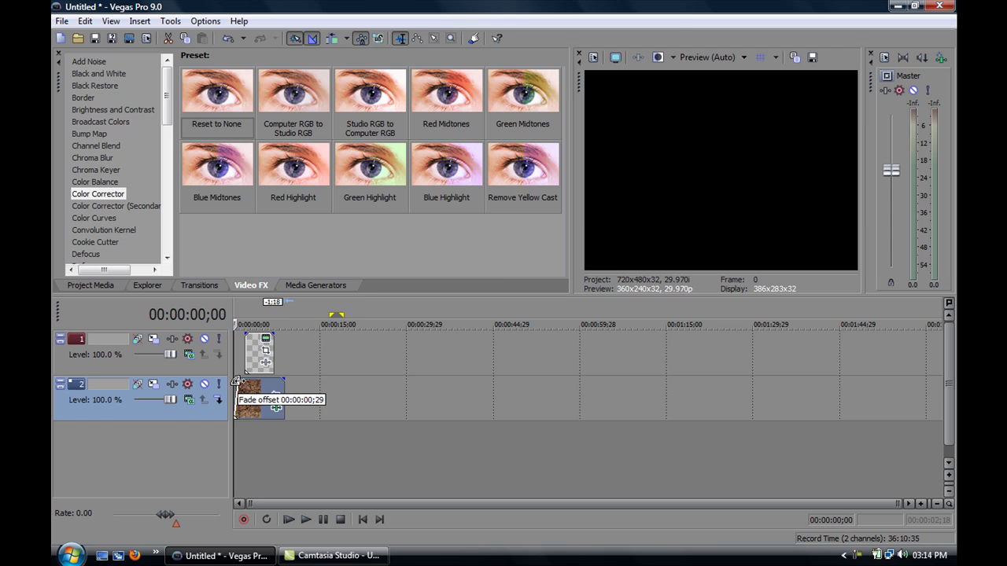
{"action": "left_click_drag", "start_coordinate": [237, 383], "coordinate": [242, 381]}
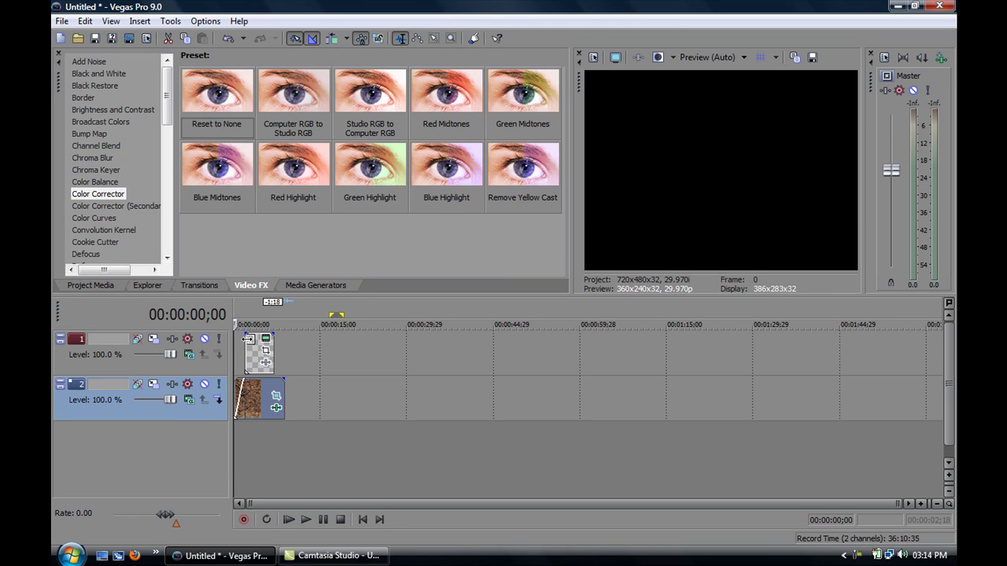
Add a fade-in to the INTRO text clip and preview the result.
{"action": "left_click", "coordinate": [249, 338]}
{"action": "left_click_drag", "start_coordinate": [247, 339], "coordinate": [250, 340]}
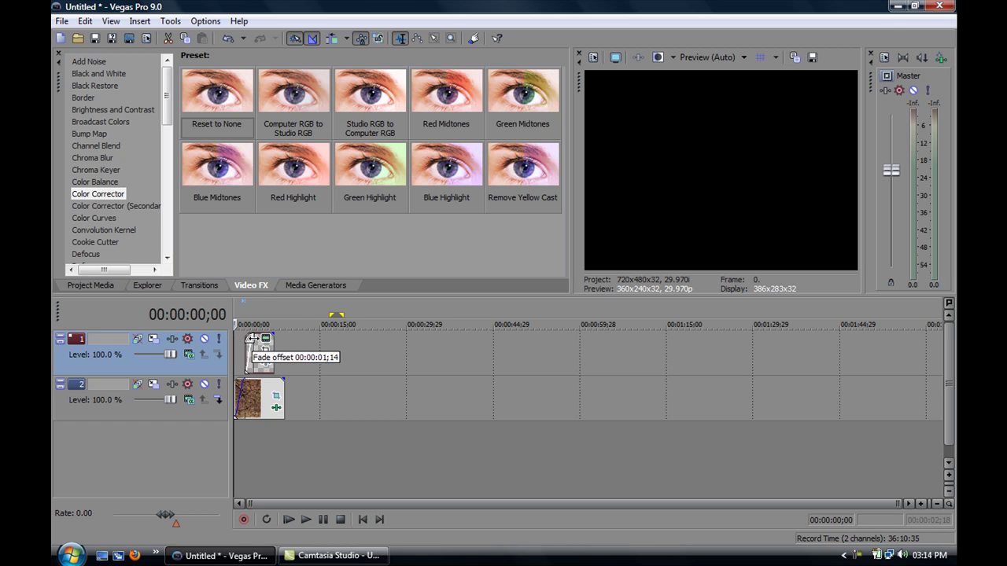
{"action": "left_click_drag", "start_coordinate": [248, 338], "coordinate": [252, 339]}
{"action": "left_click", "coordinate": [292, 520]}
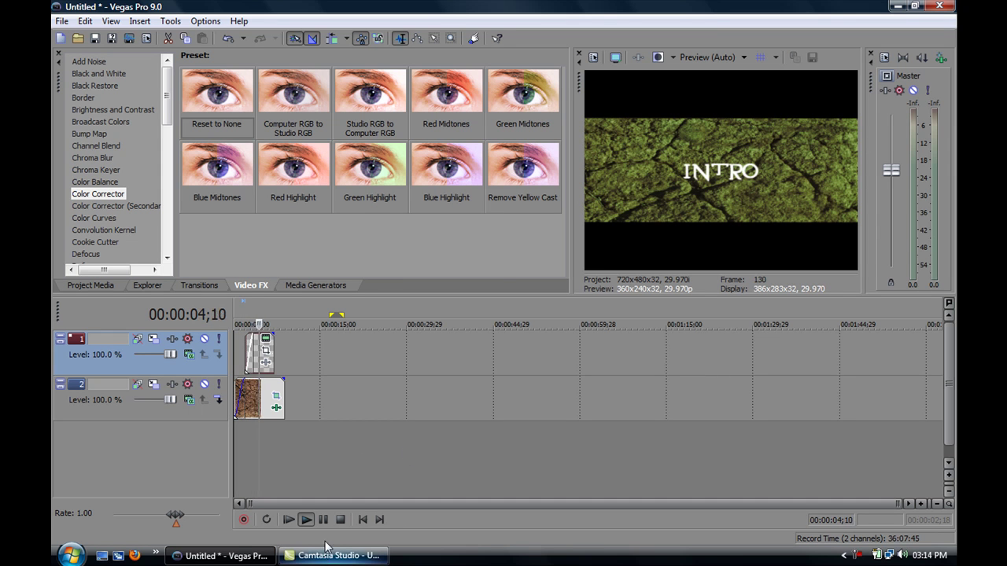
{"action": "left_click", "coordinate": [340, 519]}
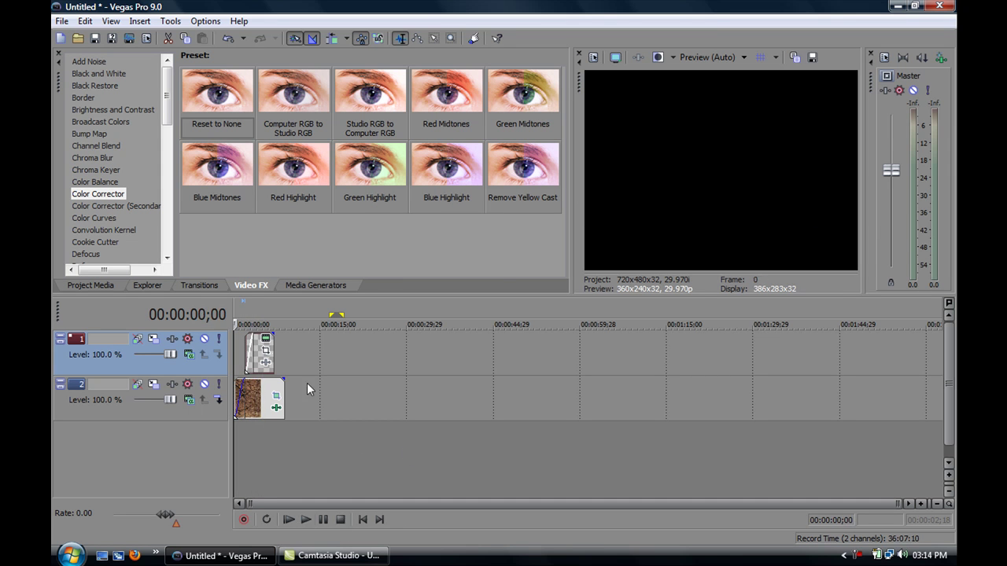
{"action": "left_click", "coordinate": [266, 339]}
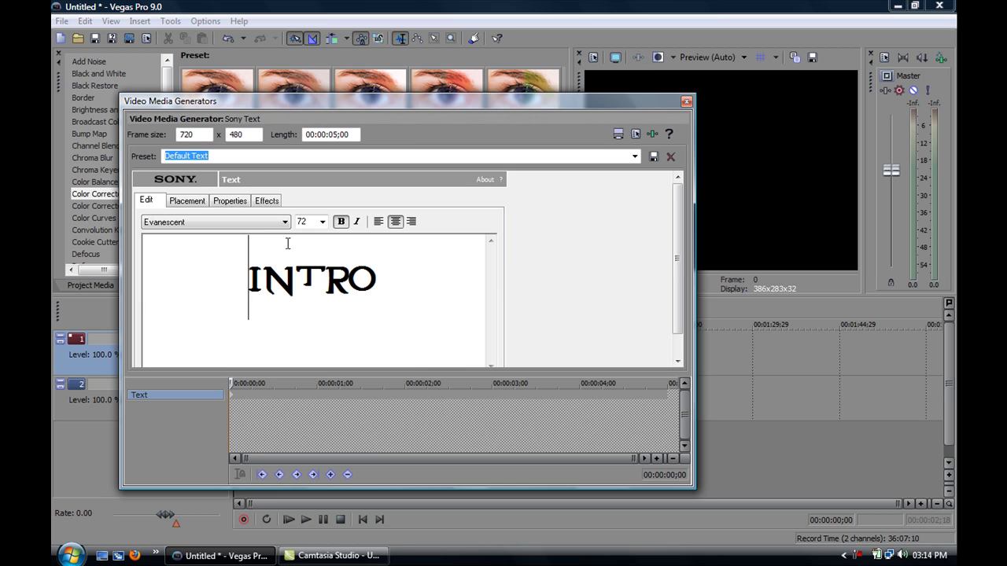
{"action": "left_click", "coordinate": [265, 201]}
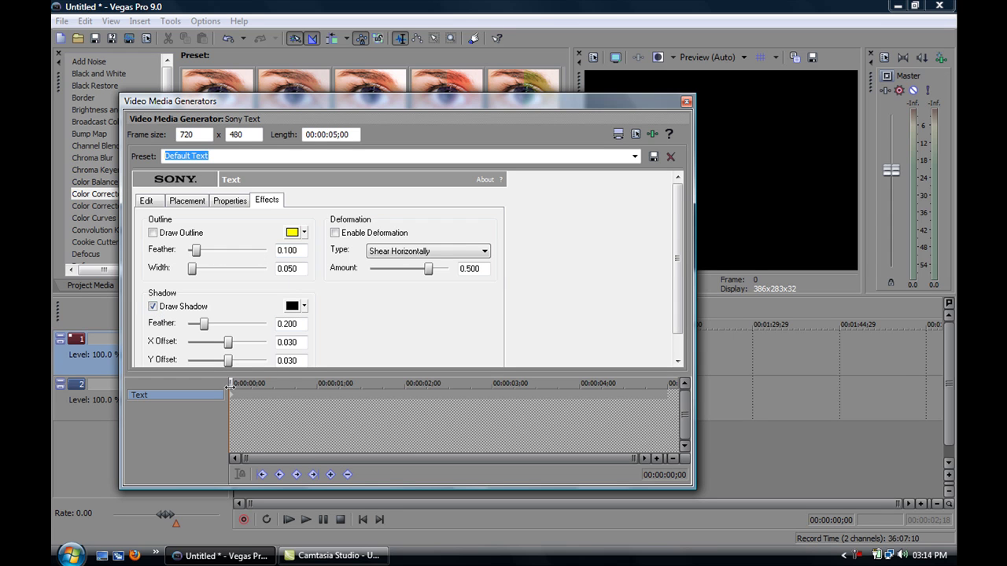
{"action": "left_click", "coordinate": [288, 521]}
{"action": "left_click_drag", "start_coordinate": [568, 100], "coordinate": [560, 103]}
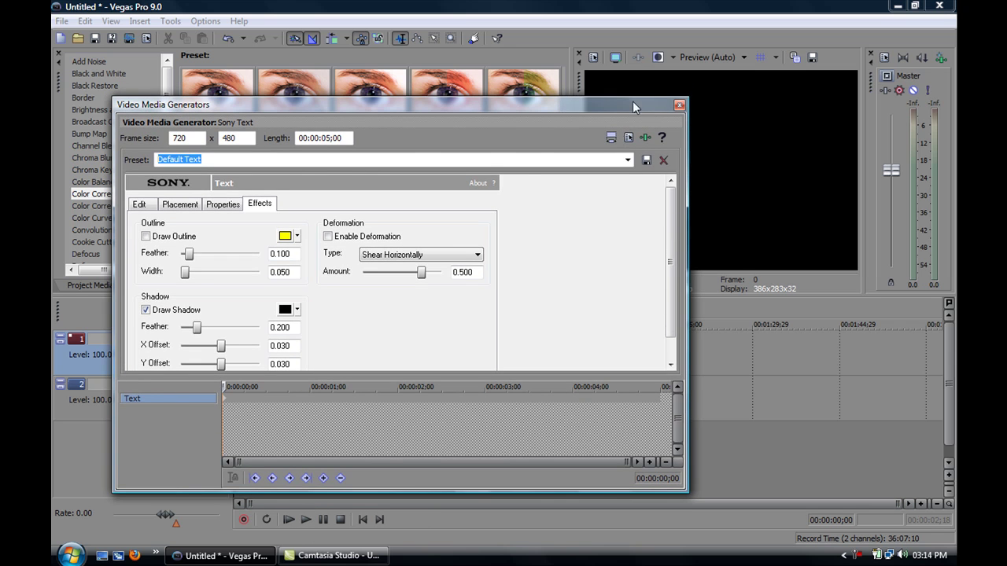
{"action": "left_click", "coordinate": [679, 104]}
{"action": "left_click", "coordinate": [264, 438]}
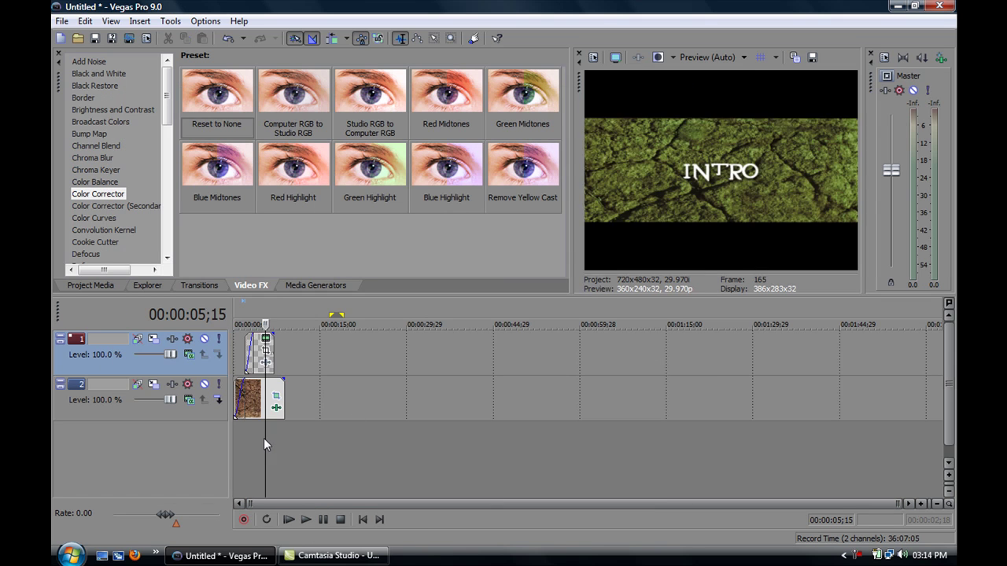
{"action": "left_click", "coordinate": [258, 437]}
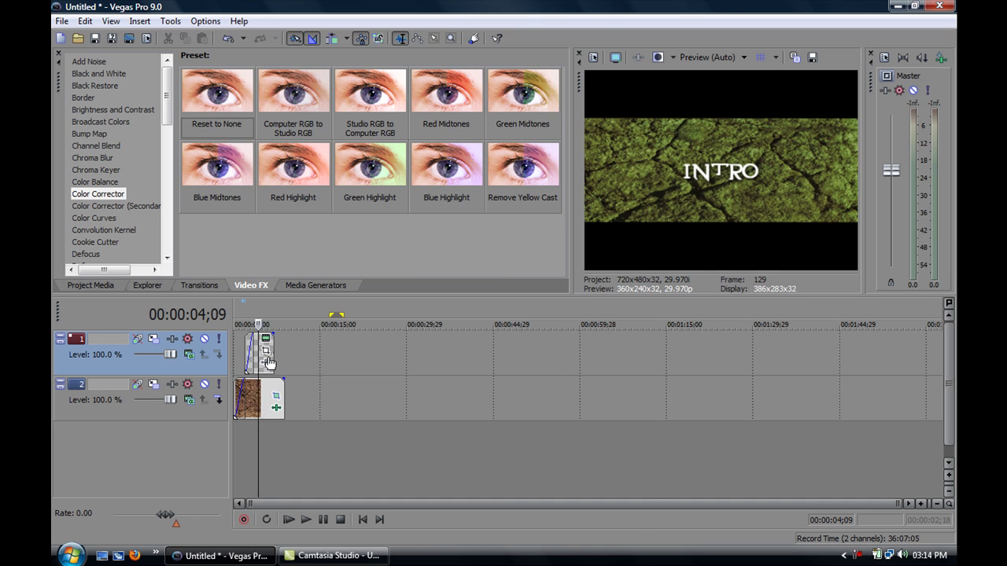
{"action": "left_click", "coordinate": [267, 354]}
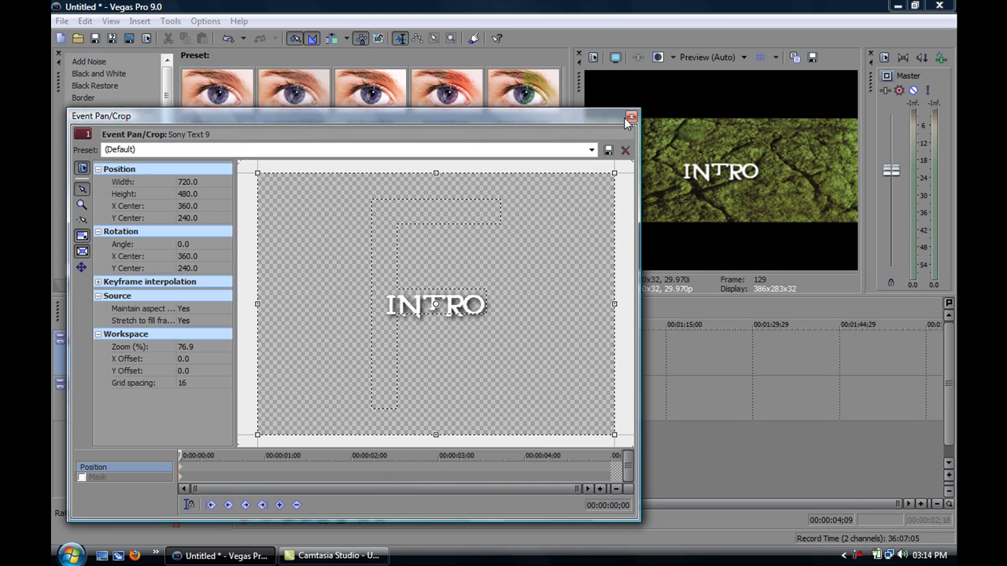
{"action": "left_click", "coordinate": [631, 117]}
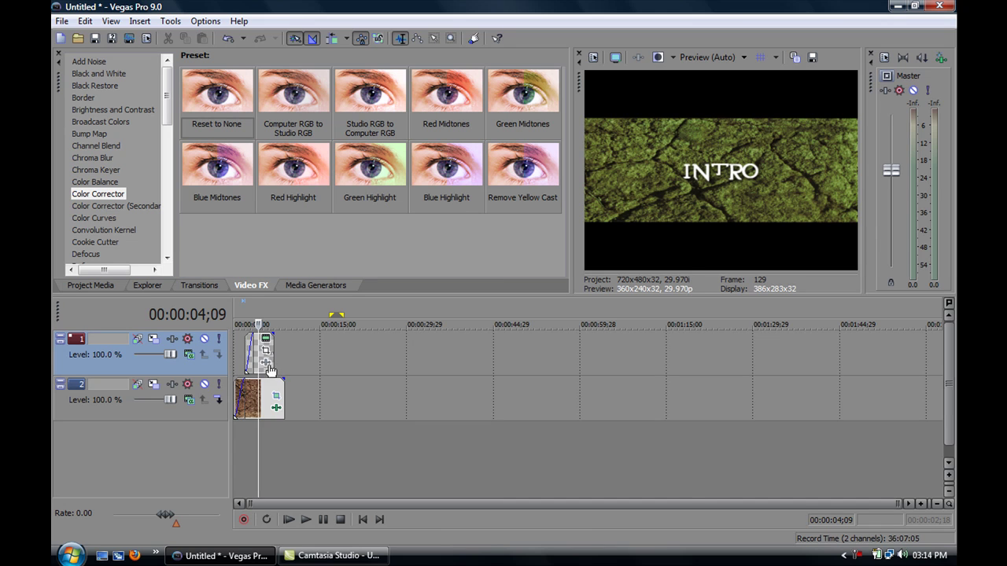
Push the INTRO text's drop shadow further down and reduce its feather.
{"action": "left_click", "coordinate": [266, 341]}
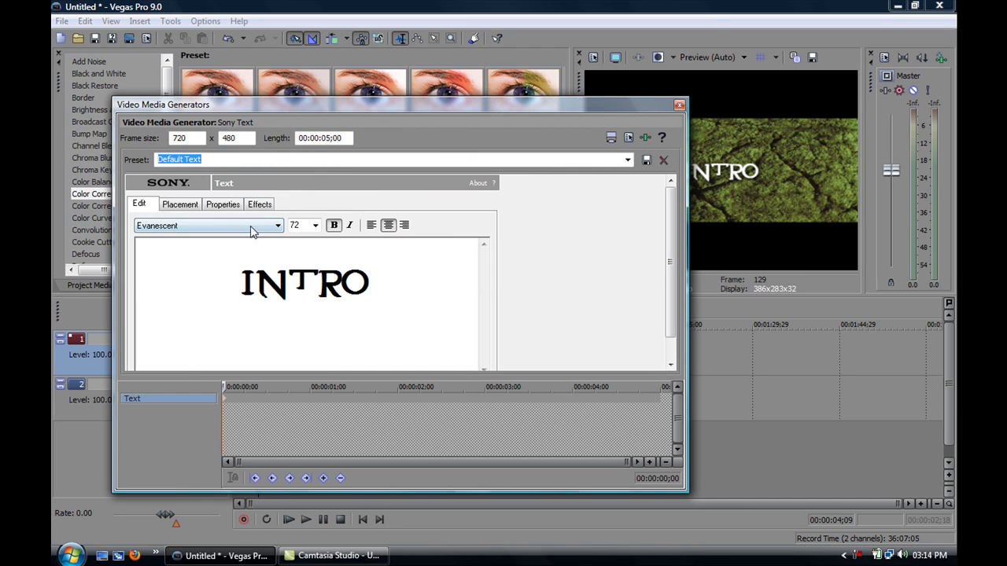
{"action": "left_click", "coordinate": [259, 205]}
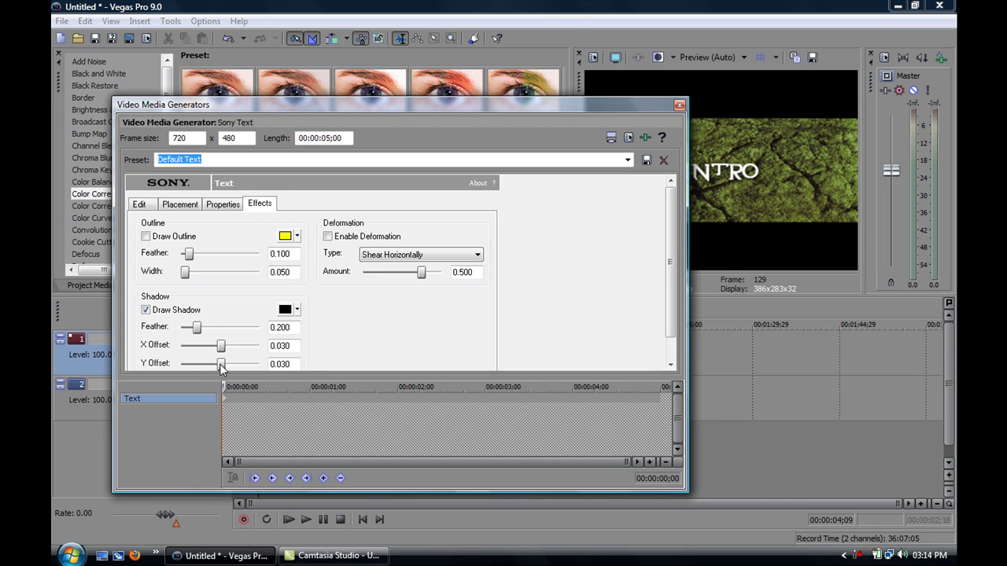
{"action": "left_click_drag", "start_coordinate": [223, 367], "coordinate": [228, 369]}
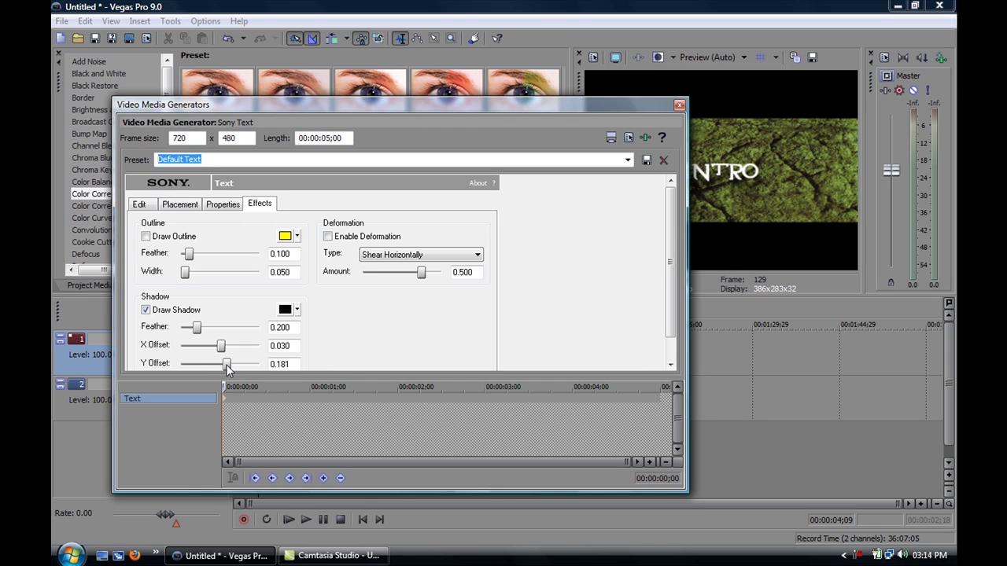
{"action": "left_click_drag", "start_coordinate": [197, 328], "coordinate": [189, 334]}
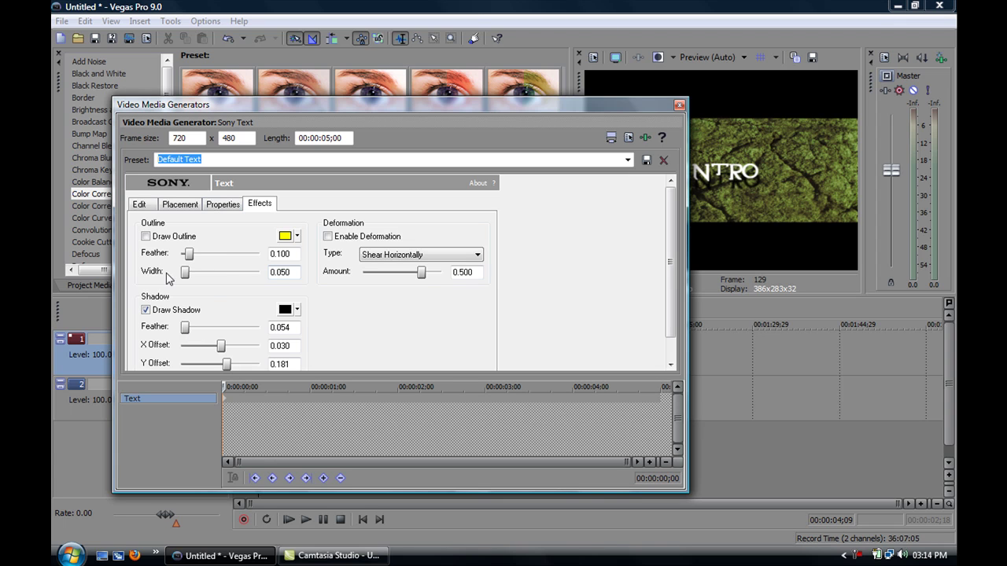
Give the INTRO text a black outline of width 0.090.
{"action": "left_click", "coordinate": [287, 236]}
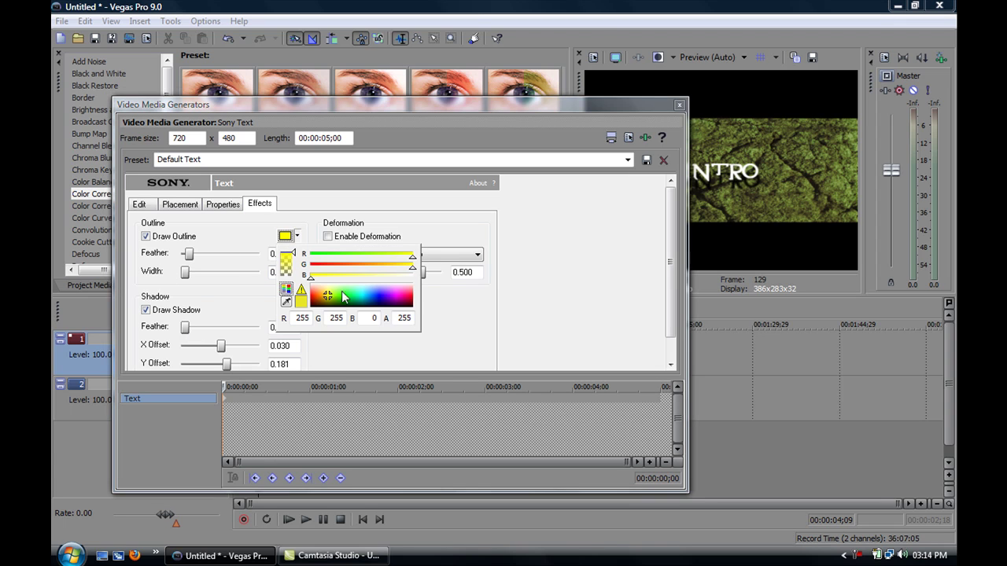
{"action": "left_click_drag", "start_coordinate": [324, 299], "coordinate": [330, 316]}
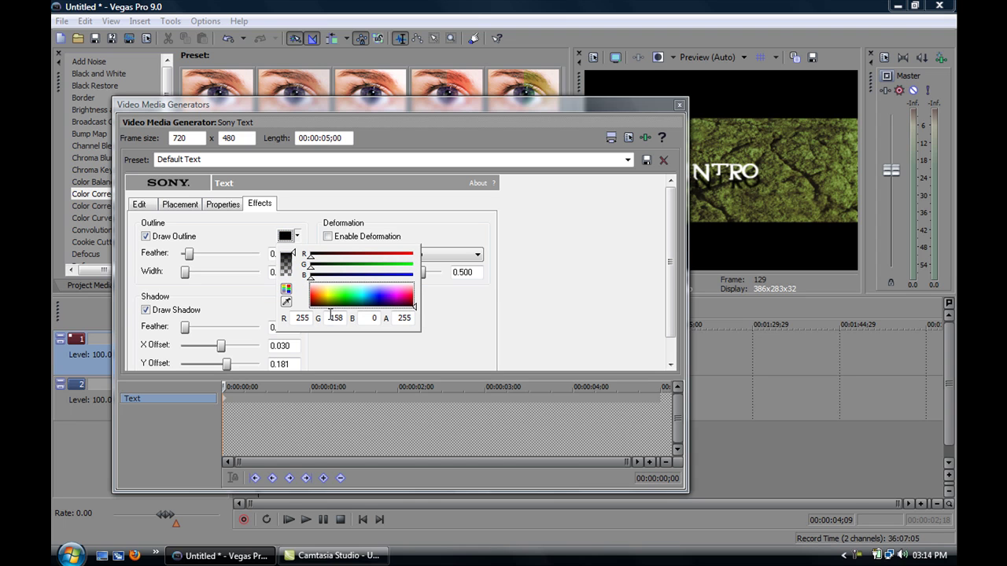
{"action": "left_click", "coordinate": [189, 274]}
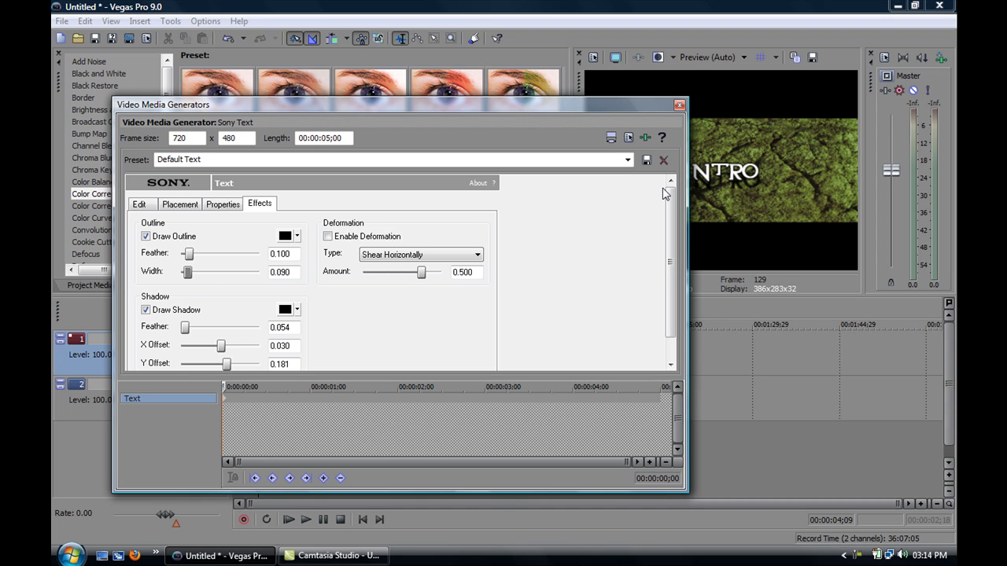
{"action": "left_click", "coordinate": [679, 108]}
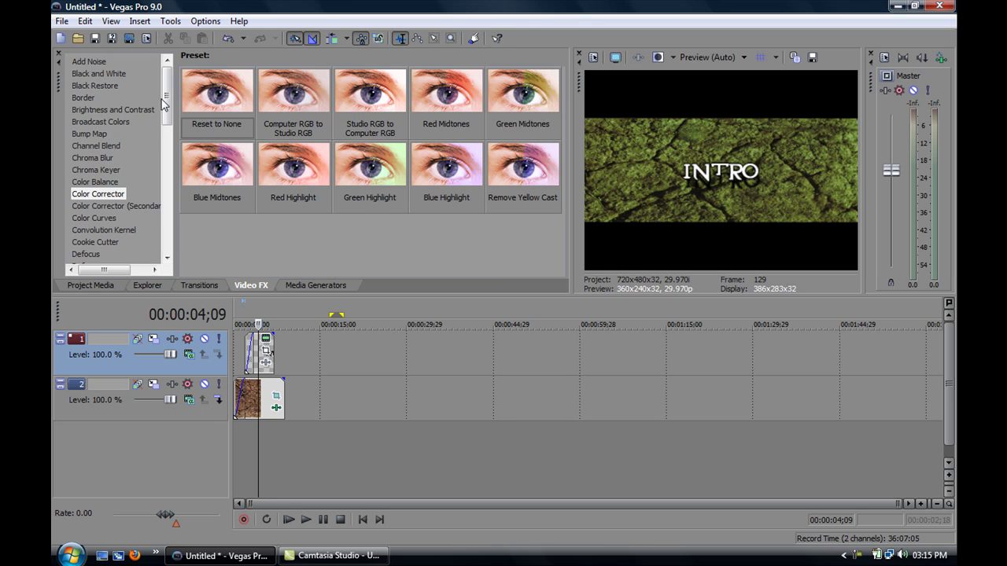
Add Bump Map to the background clip with a Spotlight light moved to the bottom.
{"action": "left_click", "coordinate": [95, 134]}
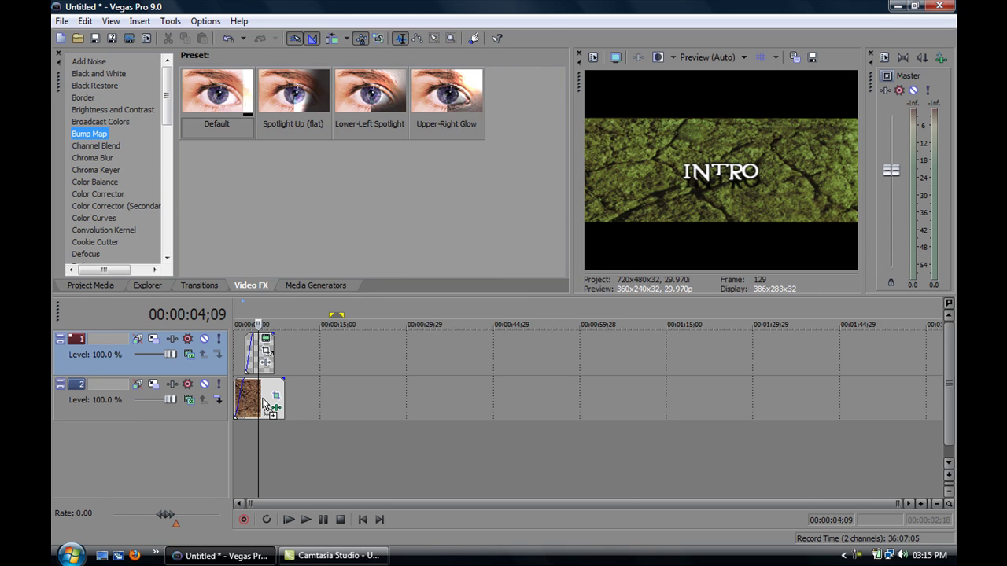
{"action": "left_click_drag", "start_coordinate": [255, 402], "coordinate": [263, 404]}
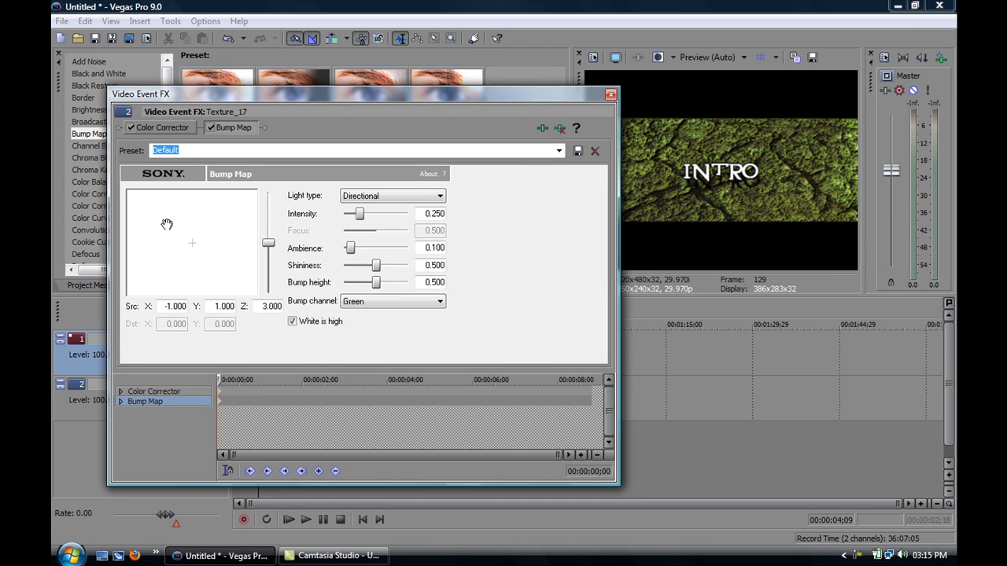
{"action": "left_click", "coordinate": [432, 198]}
{"action": "left_click", "coordinate": [397, 214]}
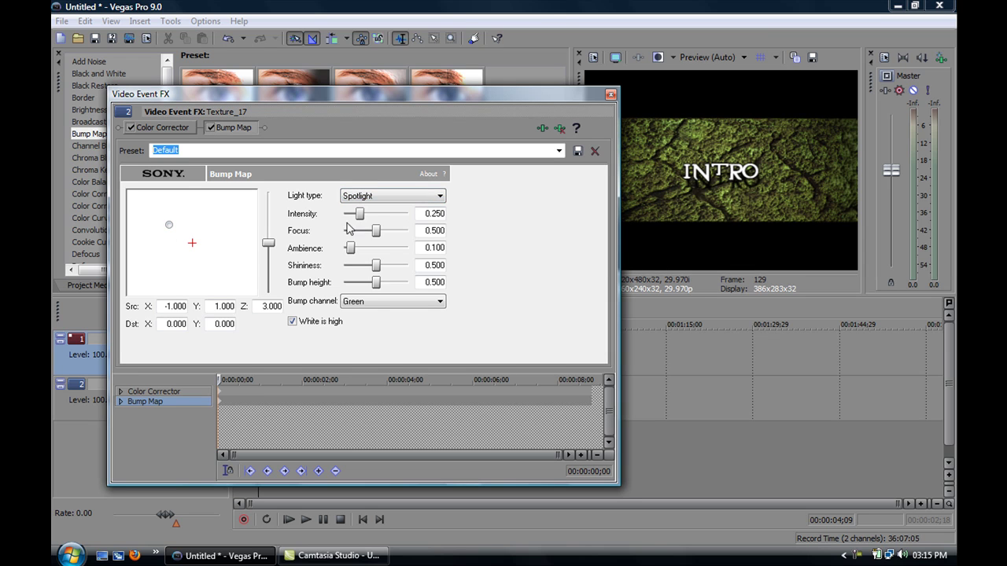
{"action": "left_click_drag", "start_coordinate": [174, 231], "coordinate": [198, 304]}
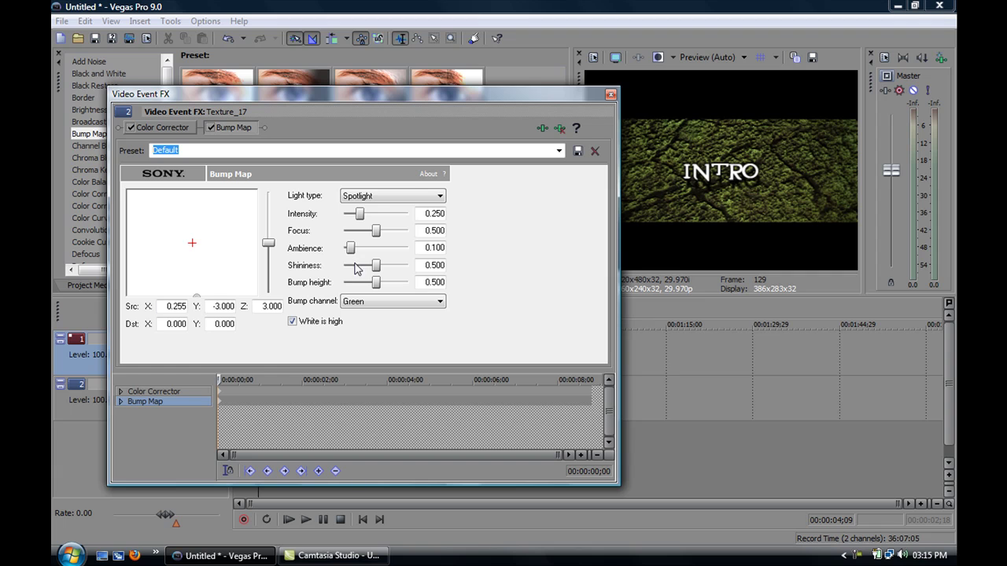
Lower bump height to 0.211, narrow the focus and bring the light closer to the surface.
{"action": "left_click_drag", "start_coordinate": [375, 287], "coordinate": [357, 287]}
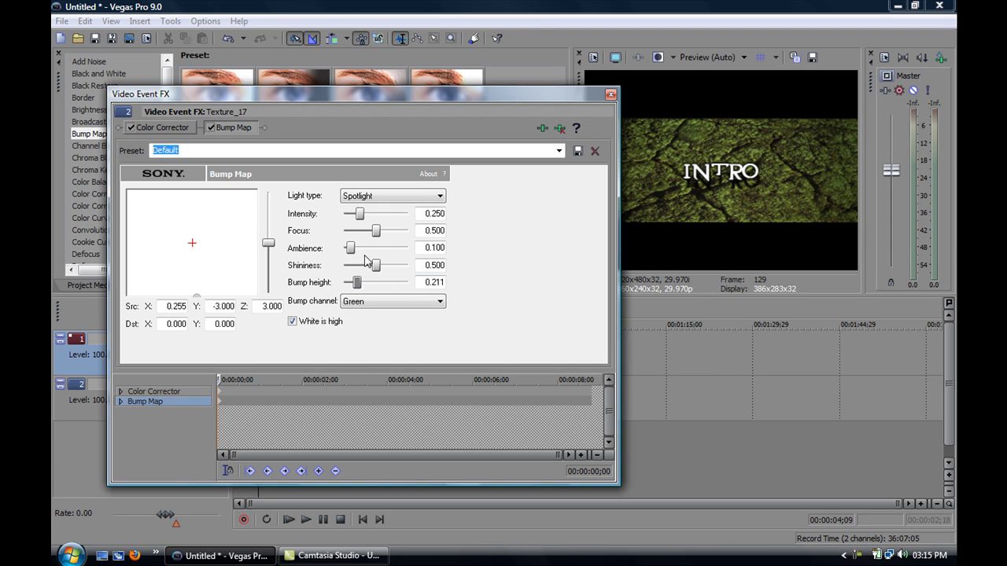
{"action": "left_click_drag", "start_coordinate": [375, 232], "coordinate": [366, 234]}
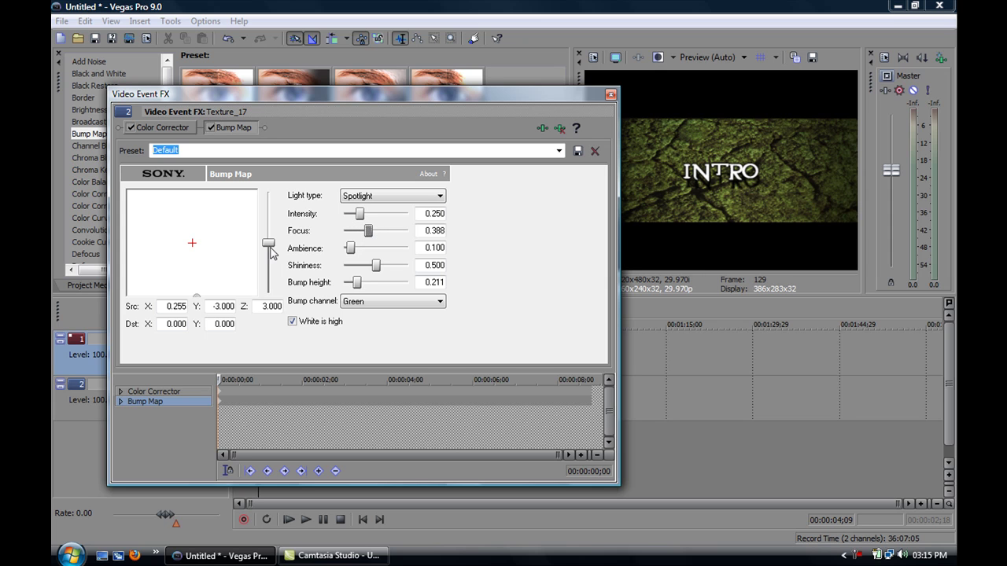
{"action": "left_click_drag", "start_coordinate": [270, 249], "coordinate": [275, 261]}
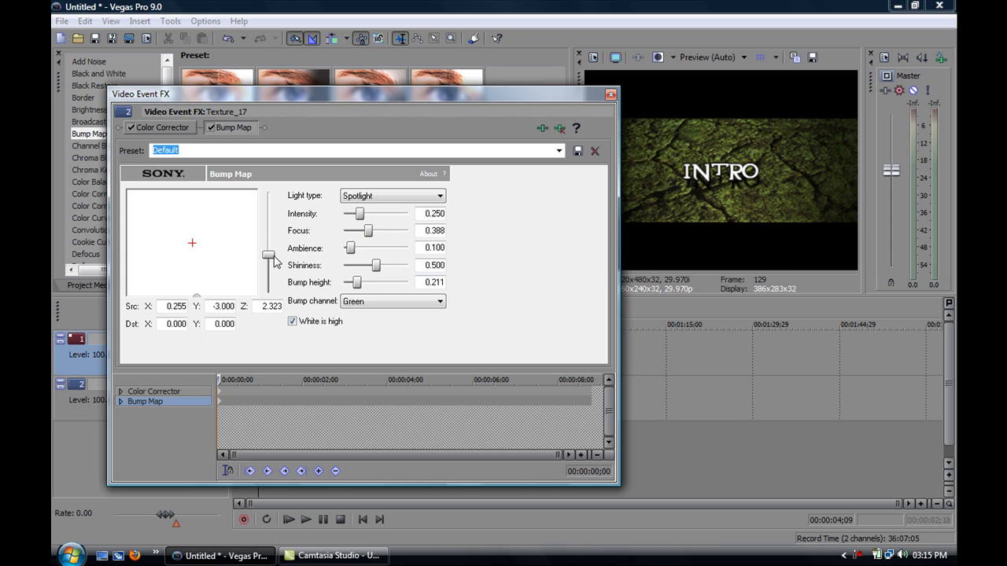
{"action": "left_click", "coordinate": [610, 95]}
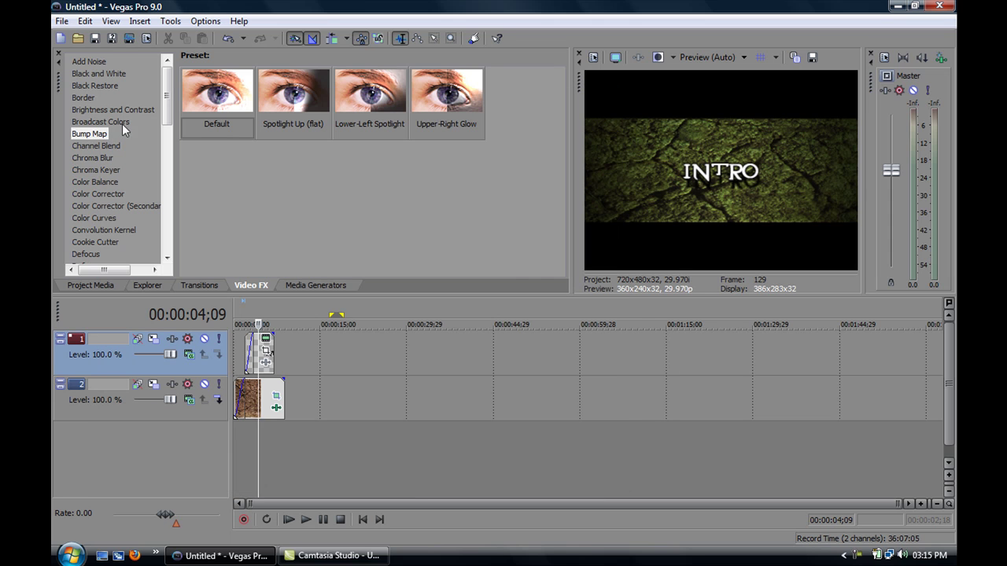
{"action": "left_click", "coordinate": [266, 352]}
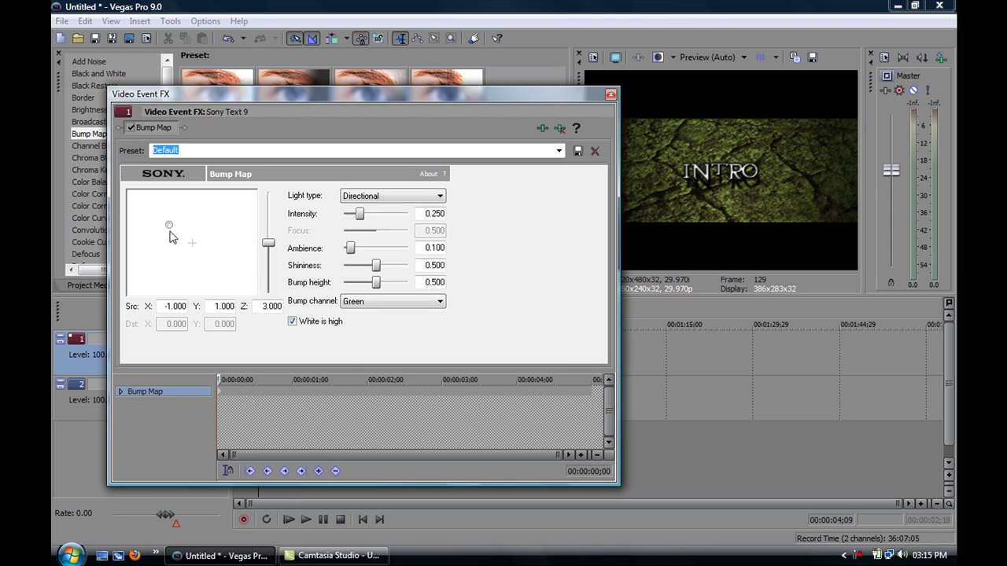
Move the INTRO bump map light up-right and raise its ambience to about 0.144.
{"action": "left_click_drag", "start_coordinate": [170, 232], "coordinate": [222, 219]}
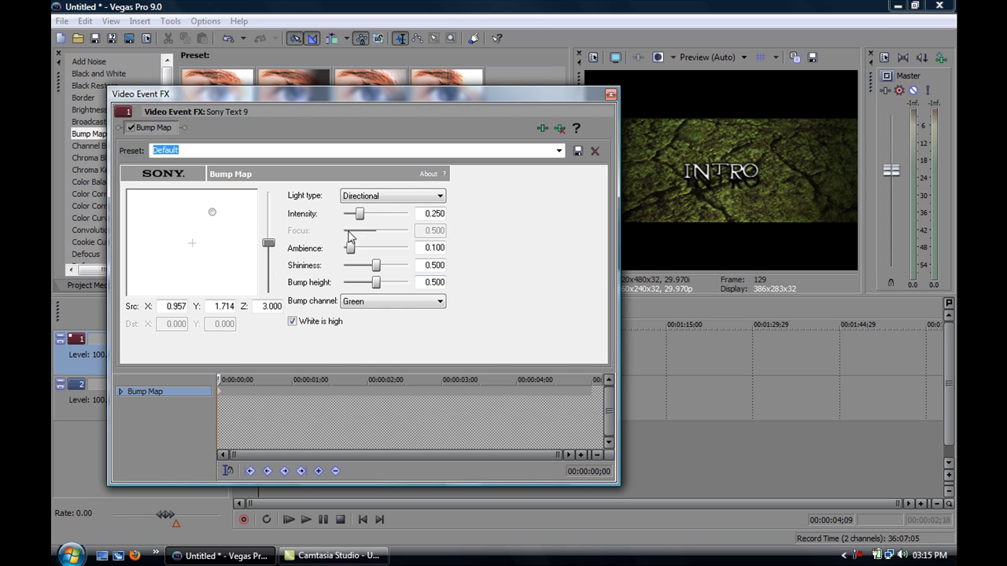
{"action": "left_click_drag", "start_coordinate": [352, 248], "coordinate": [360, 220]}
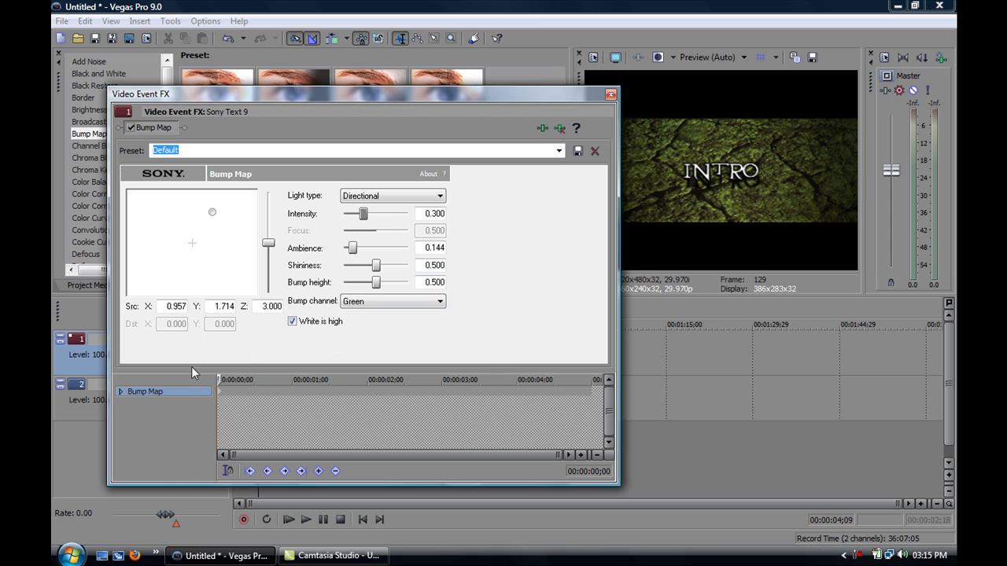
Preview the intro, then add fade-outs to the ends of the INTRO and background clips.
{"action": "left_click", "coordinate": [610, 95]}
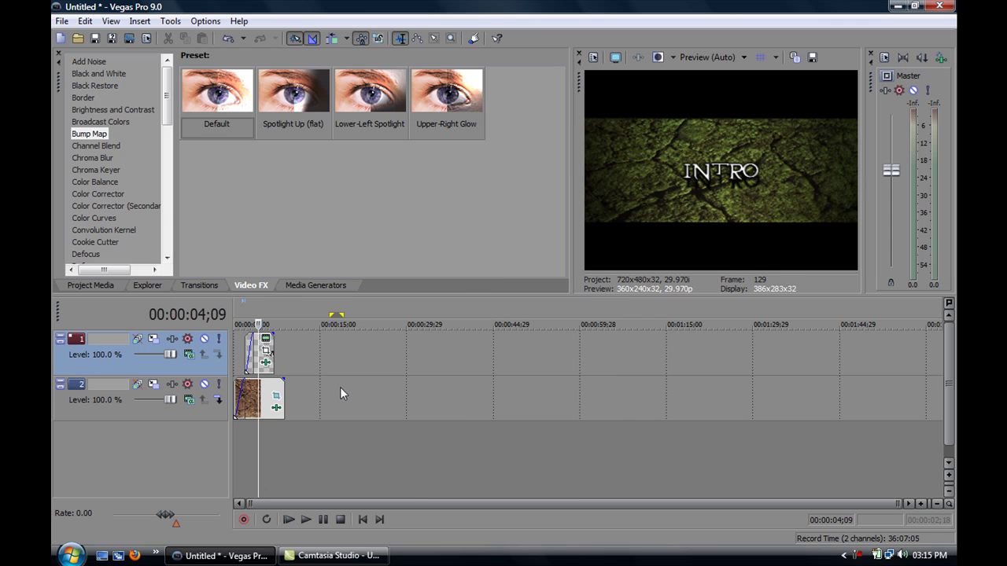
{"action": "left_click", "coordinate": [288, 520]}
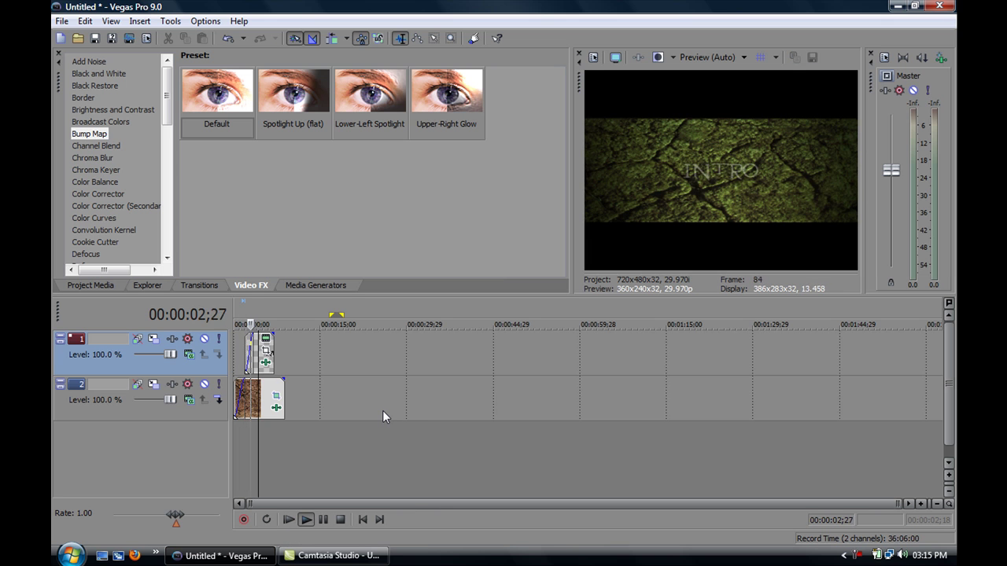
{"action": "left_click", "coordinate": [340, 520]}
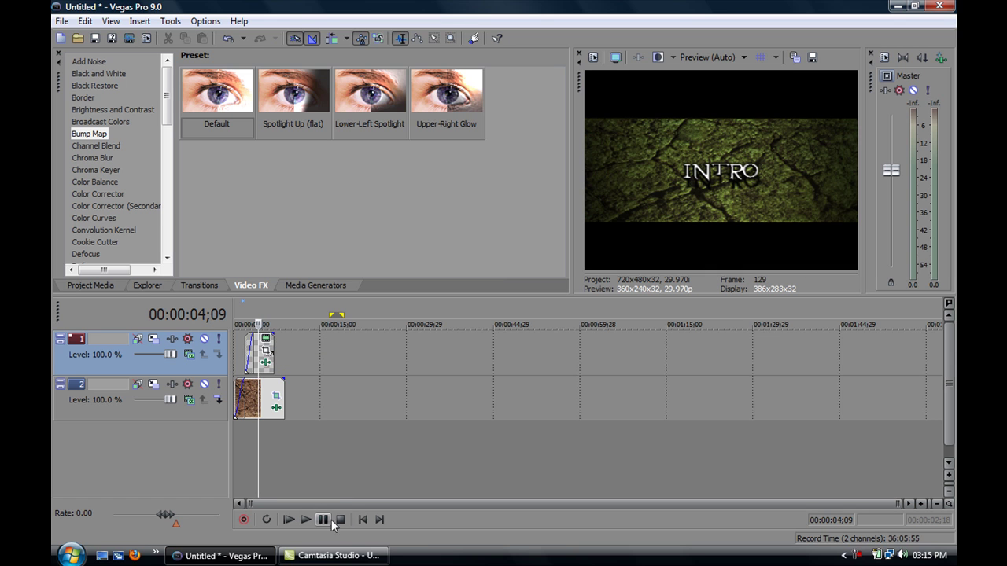
{"action": "left_click_drag", "start_coordinate": [274, 334], "coordinate": [269, 336]}
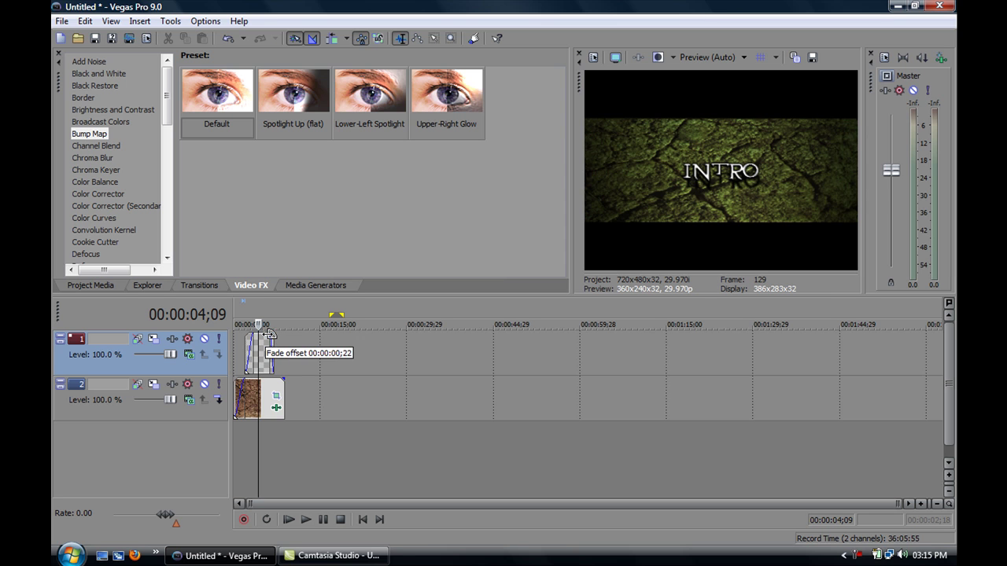
{"action": "left_click_drag", "start_coordinate": [283, 379], "coordinate": [272, 380]}
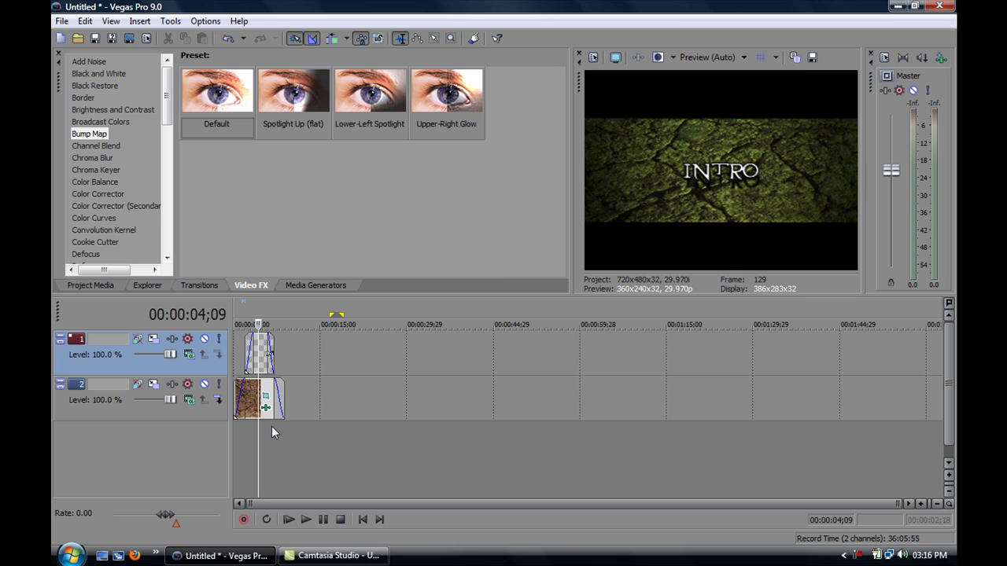
Add a new top video track and paste a new copy of the INTRO text event onto it.
{"action": "right_click", "coordinate": [329, 458]}
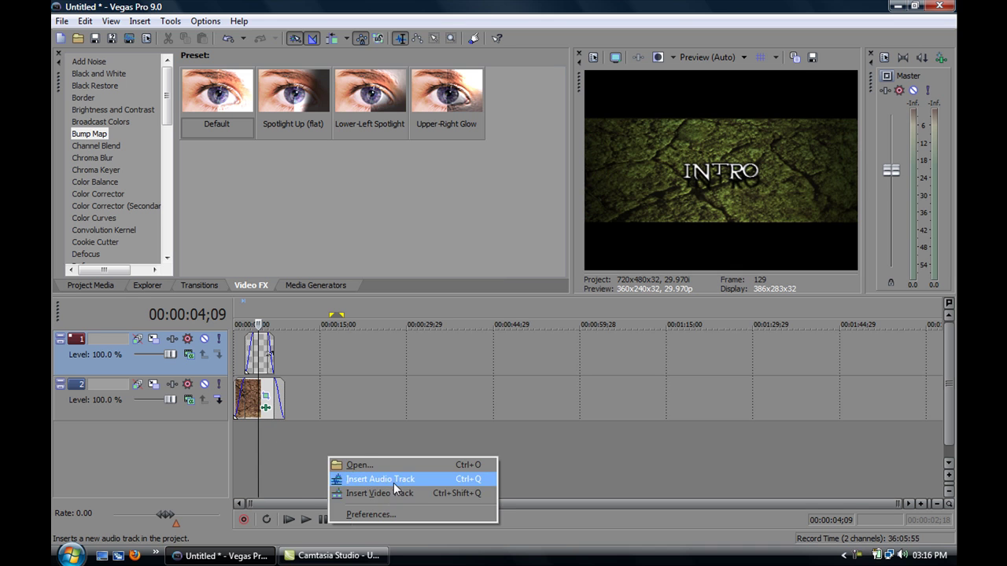
{"action": "left_click", "coordinate": [389, 494]}
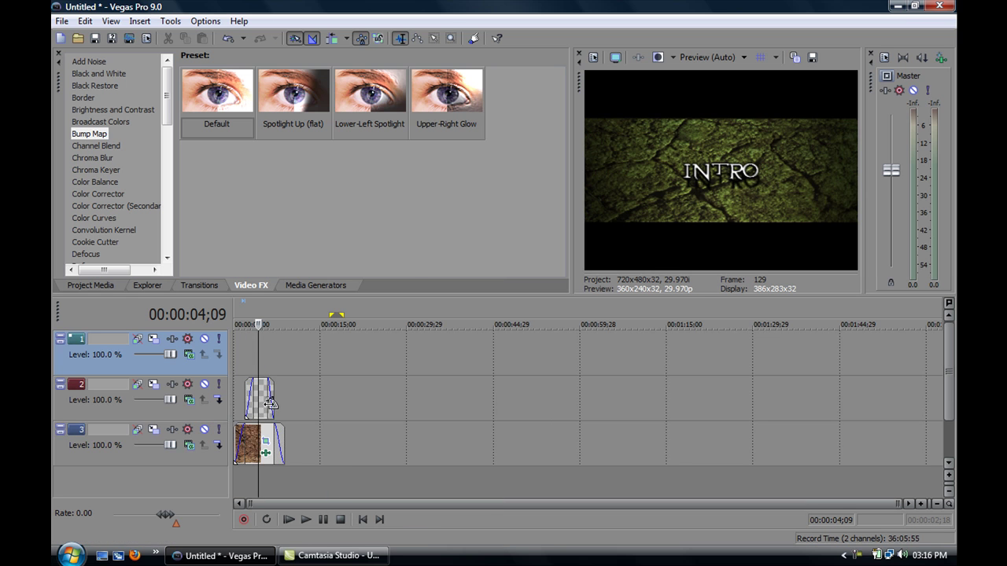
{"action": "right_click", "coordinate": [266, 401]}
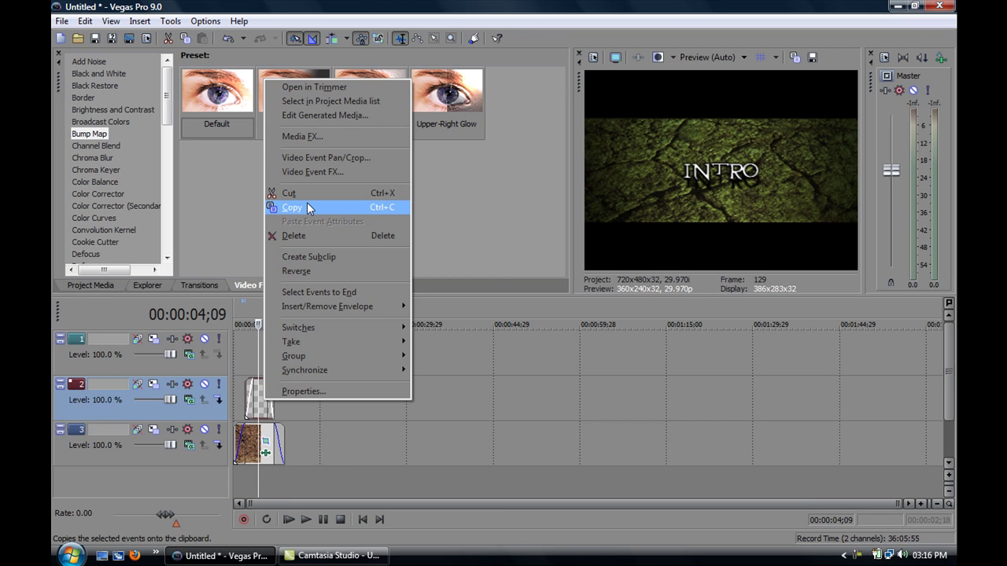
{"action": "left_click", "coordinate": [306, 204]}
{"action": "right_click", "coordinate": [271, 344]}
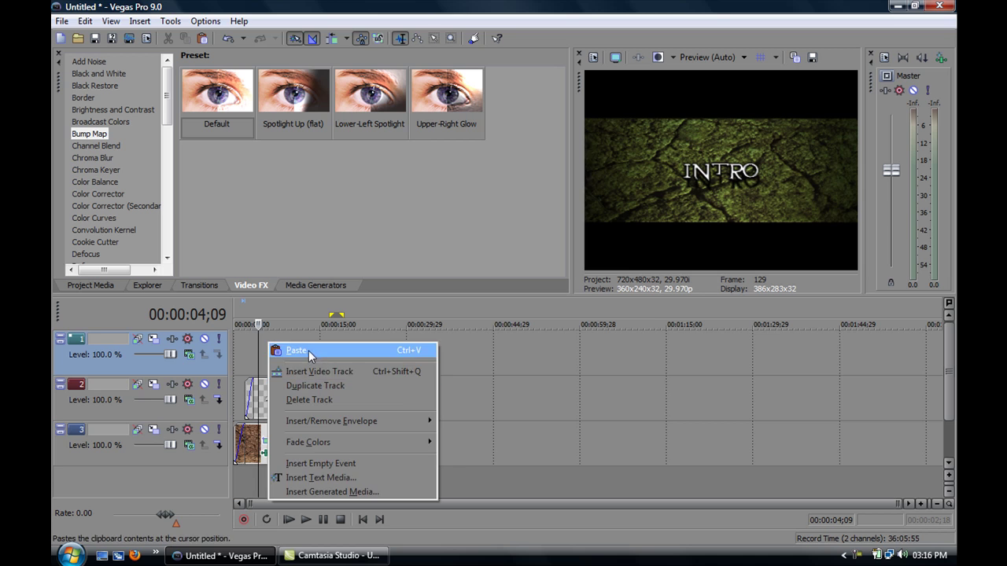
{"action": "left_click", "coordinate": [308, 350]}
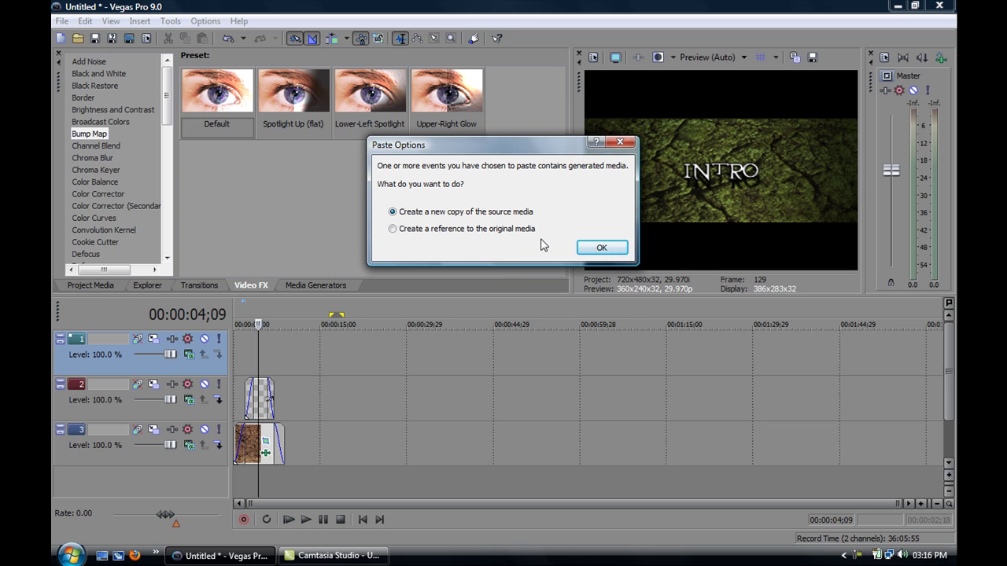
{"action": "left_click", "coordinate": [602, 248]}
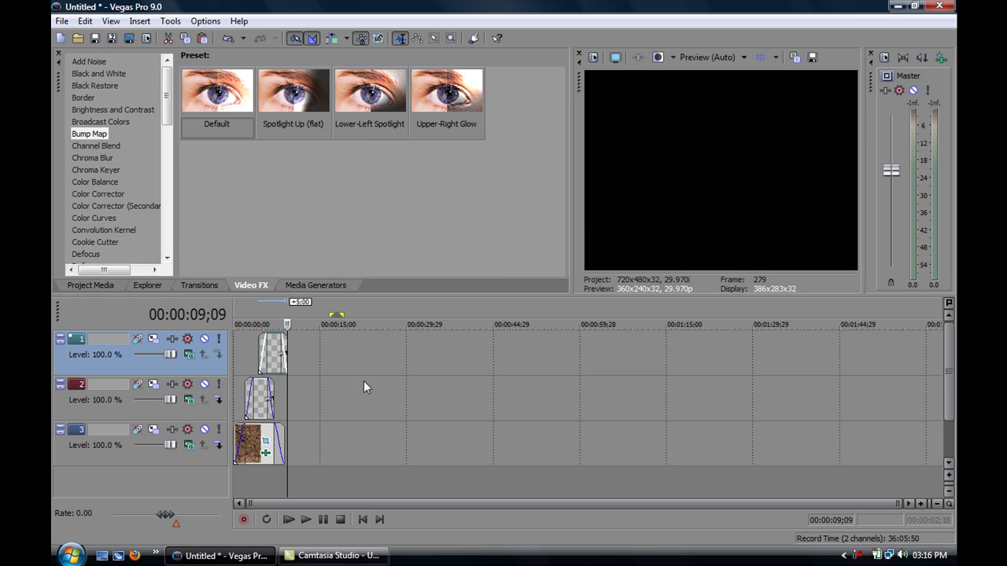
Change the copied title's text to 'PRESENTS BLAA' in the Fontdinerdotcom Sparkly font.
{"action": "right_click", "coordinate": [276, 361]}
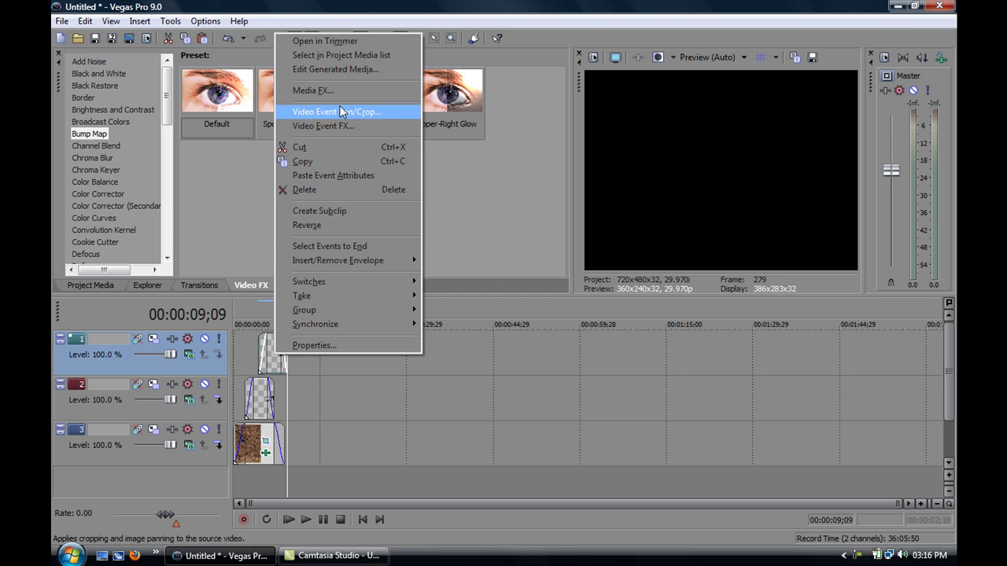
{"action": "left_click", "coordinate": [342, 68]}
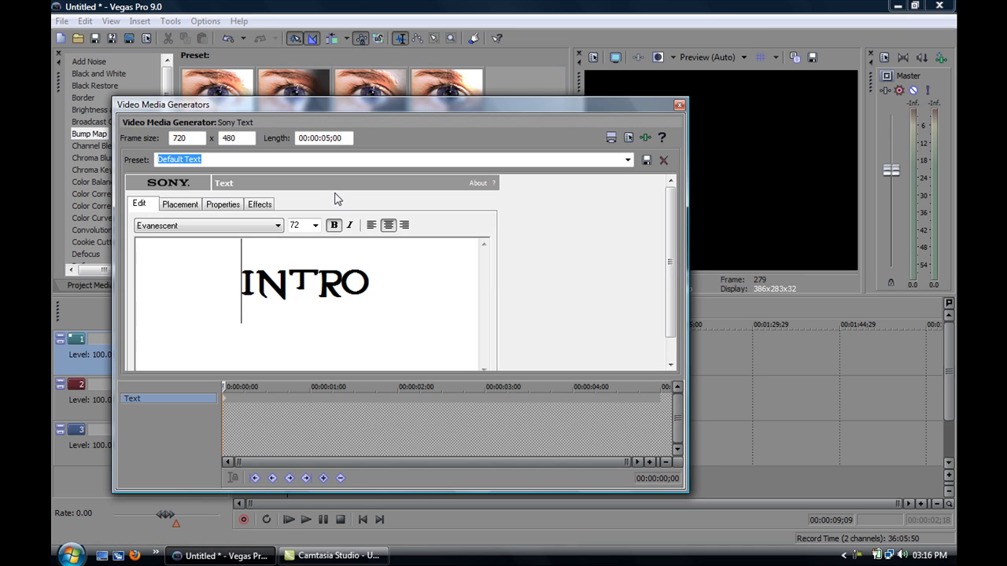
{"action": "left_click_drag", "start_coordinate": [373, 283], "coordinate": [179, 284]}
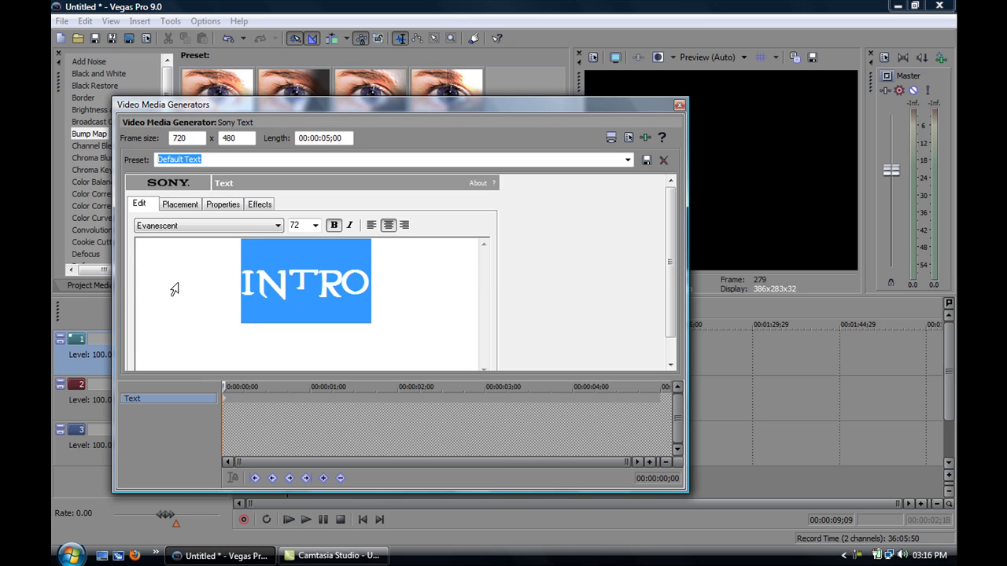
{"action": "type", "text": "PRESE"}
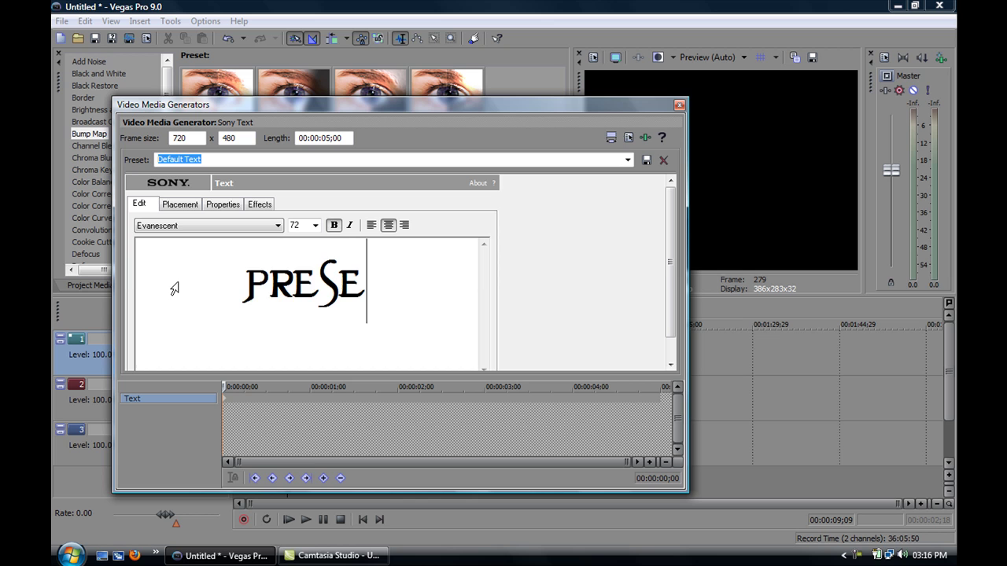
{"action": "type", "text": "NTS "}
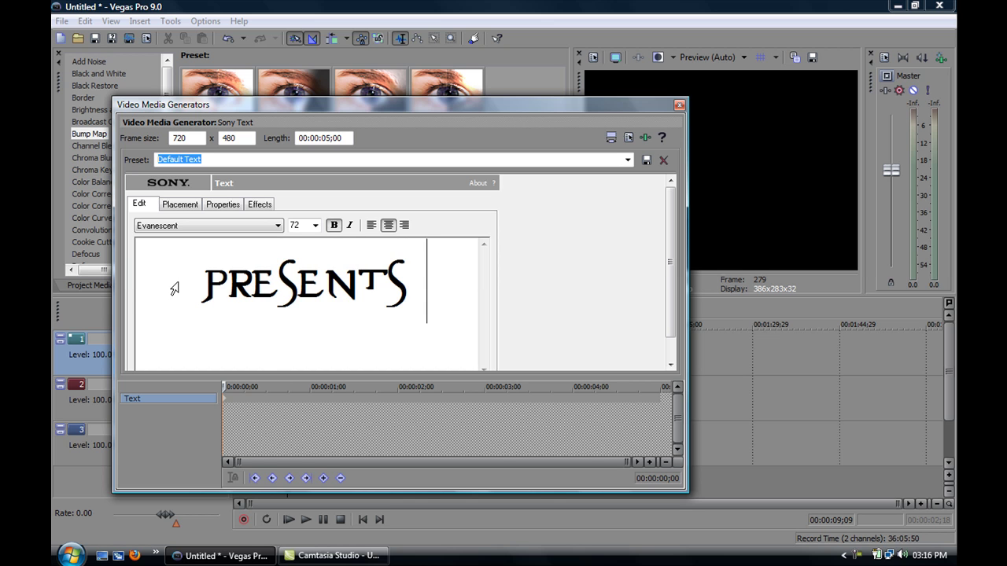
{"action": "type", "text": "BLAA"}
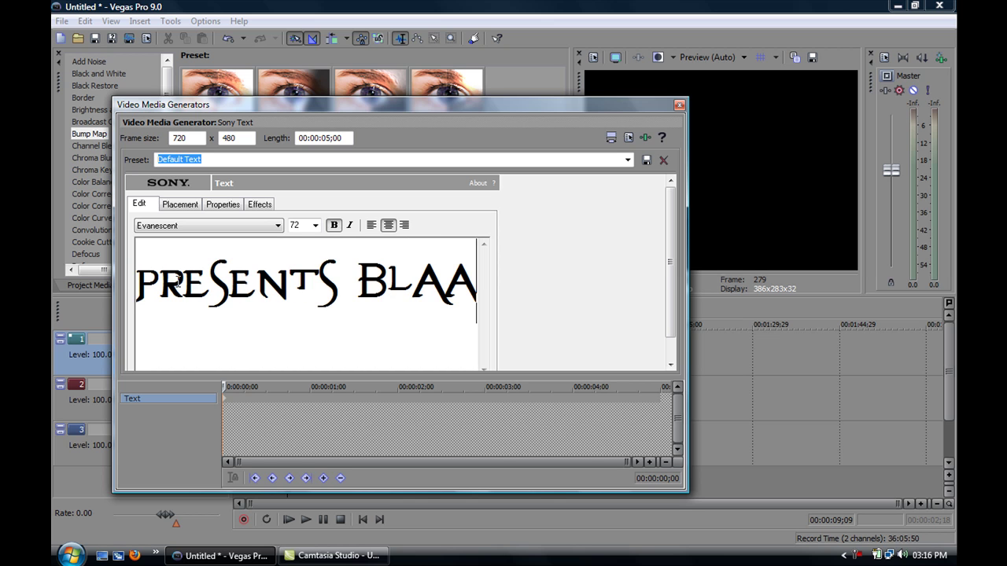
{"action": "left_click", "coordinate": [225, 226]}
{"action": "left_click", "coordinate": [207, 276]}
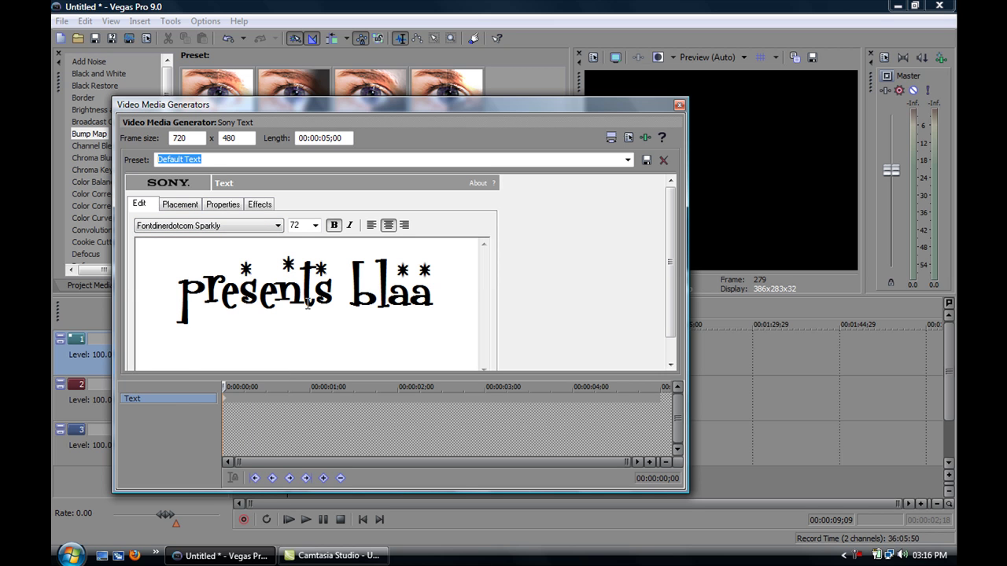
{"action": "left_click", "coordinate": [266, 205]}
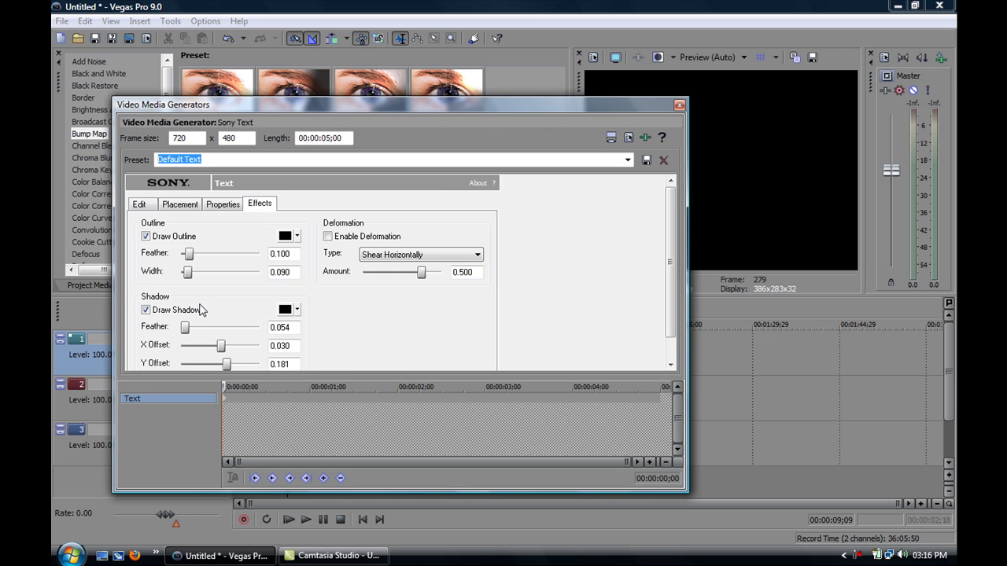
{"action": "left_click", "coordinate": [678, 106]}
{"action": "left_click", "coordinate": [264, 483]}
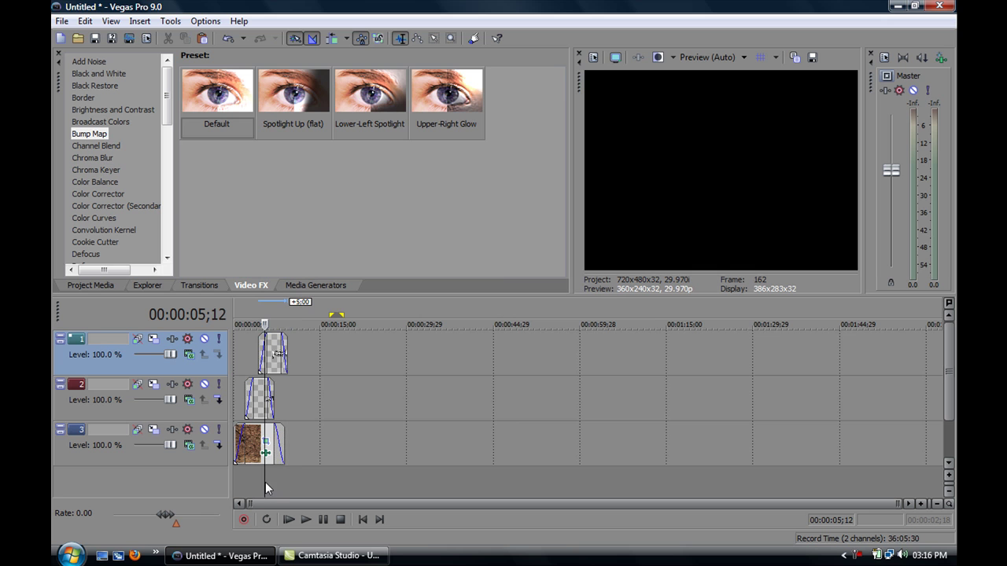
Slide the 'presents blaa' event to start partway through INTRO and play to check timing.
{"action": "left_click", "coordinate": [275, 368]}
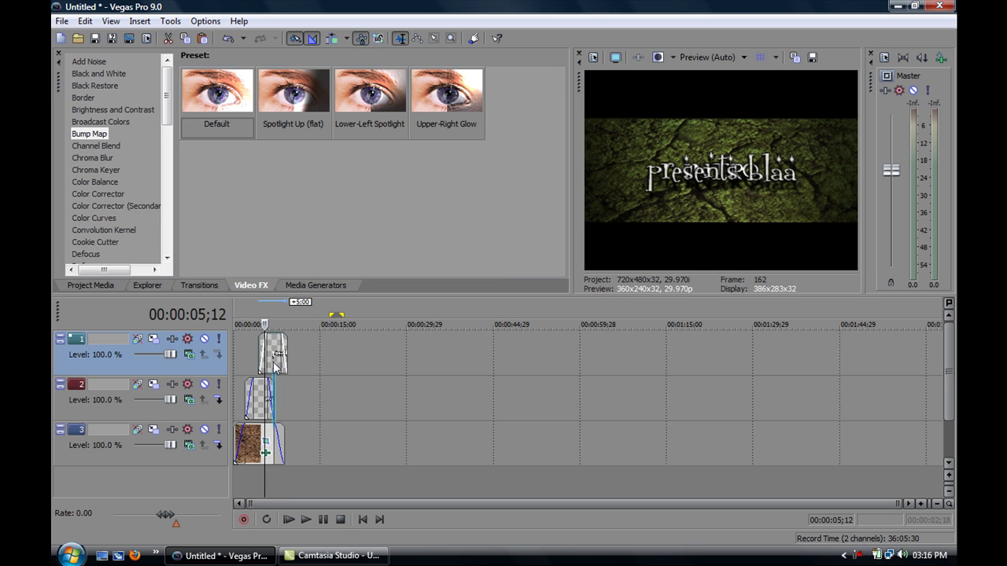
{"action": "mouse_move", "coordinate": [274, 367]}
{"action": "left_mouse_down"}
{"action": "mouse_move", "coordinate": [282, 347]}
{"action": "mouse_move", "coordinate": [275, 362]}
{"action": "left_mouse_up"}
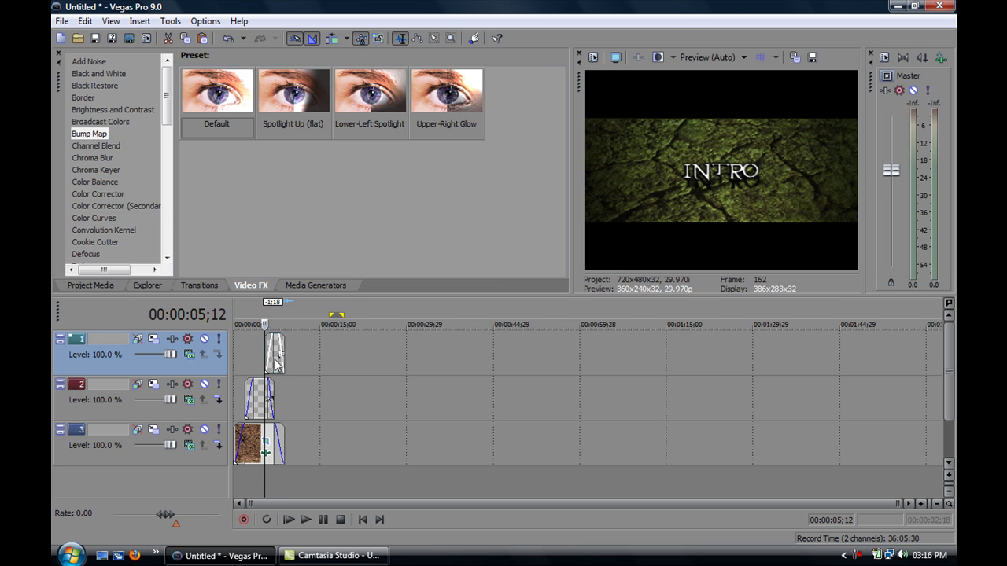
{"action": "left_click", "coordinate": [274, 367]}
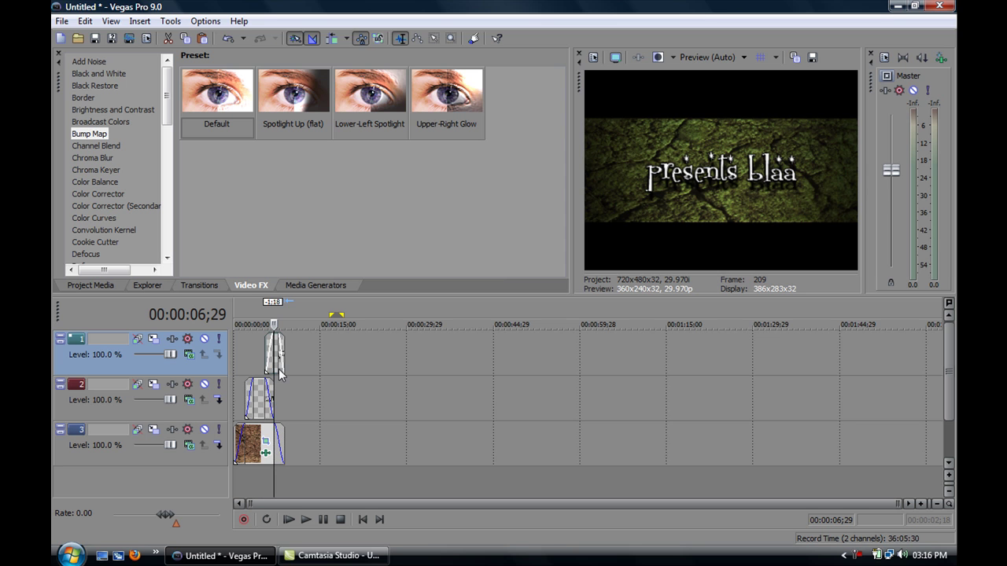
{"action": "left_click_drag", "start_coordinate": [272, 369], "coordinate": [277, 375]}
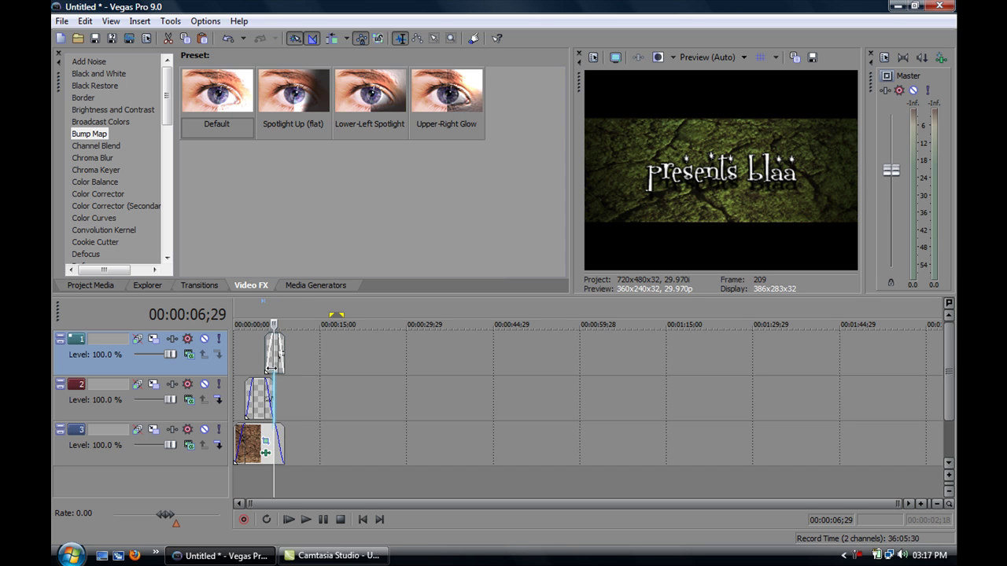
{"action": "left_click", "coordinate": [265, 365]}
{"action": "left_click_drag", "start_coordinate": [269, 365], "coordinate": [267, 359]}
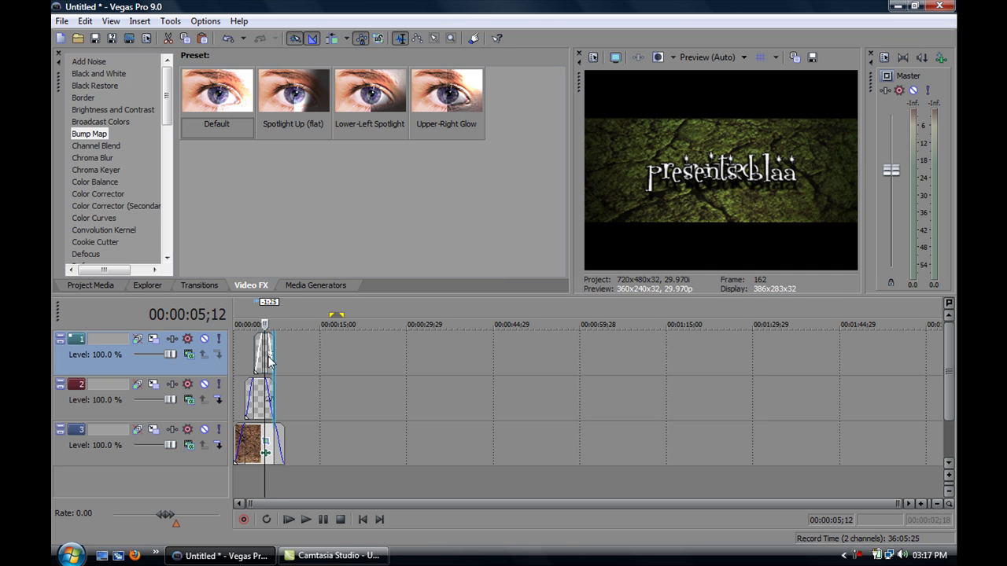
{"action": "left_click_drag", "start_coordinate": [269, 361], "coordinate": [280, 361]}
{"action": "left_click", "coordinate": [288, 520]}
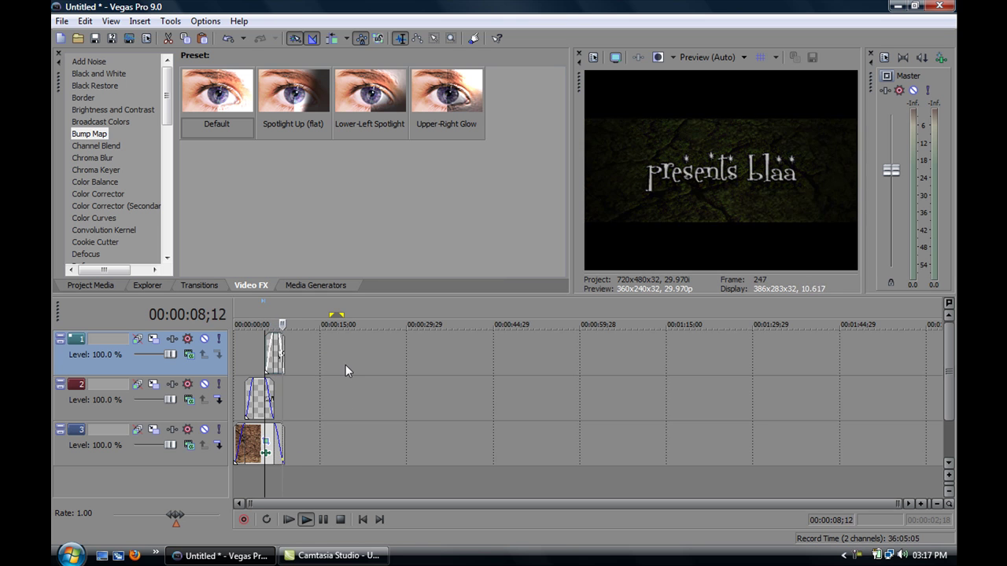
Apply the Cross Blur A Only transition to the INTRO event and check it in playback.
{"action": "left_click", "coordinate": [206, 285]}
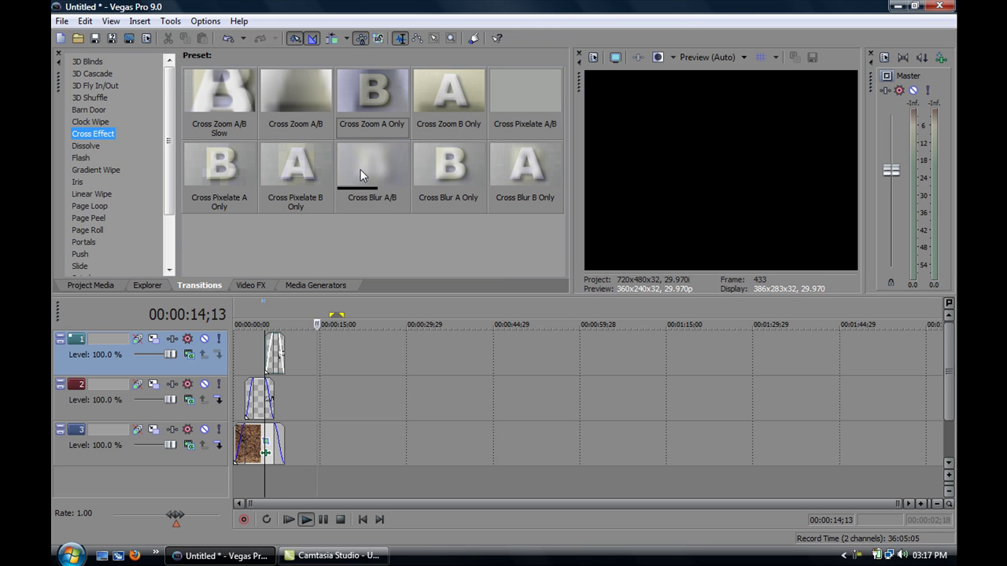
{"action": "left_click_drag", "start_coordinate": [443, 175], "coordinate": [450, 173]}
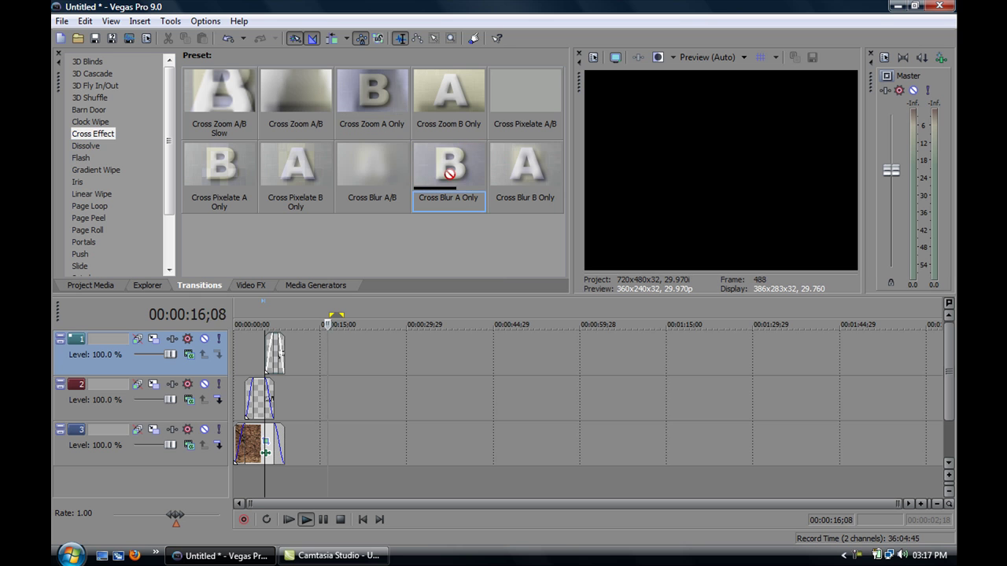
{"action": "left_click_drag", "start_coordinate": [449, 173], "coordinate": [264, 400]}
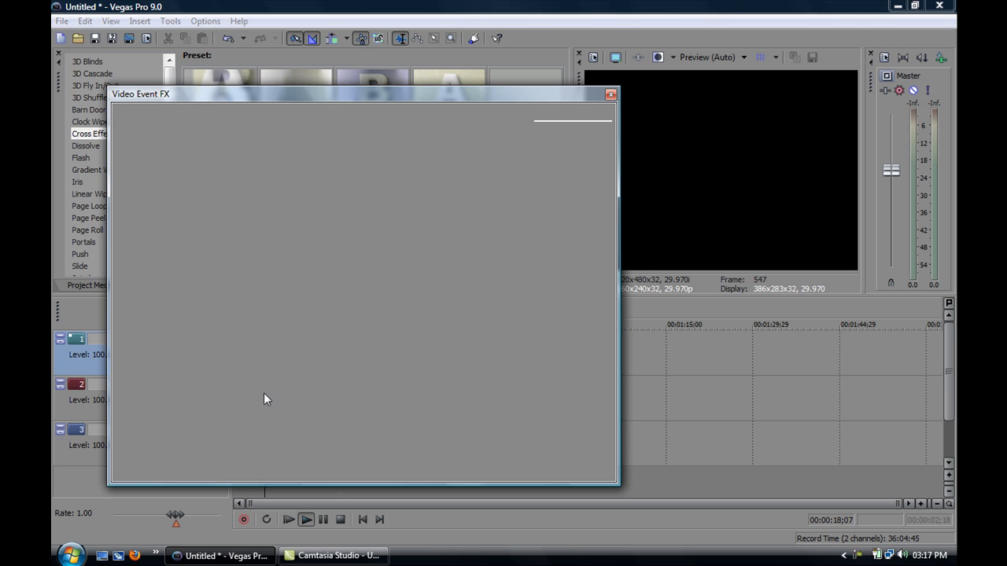
{"action": "left_click", "coordinate": [288, 520]}
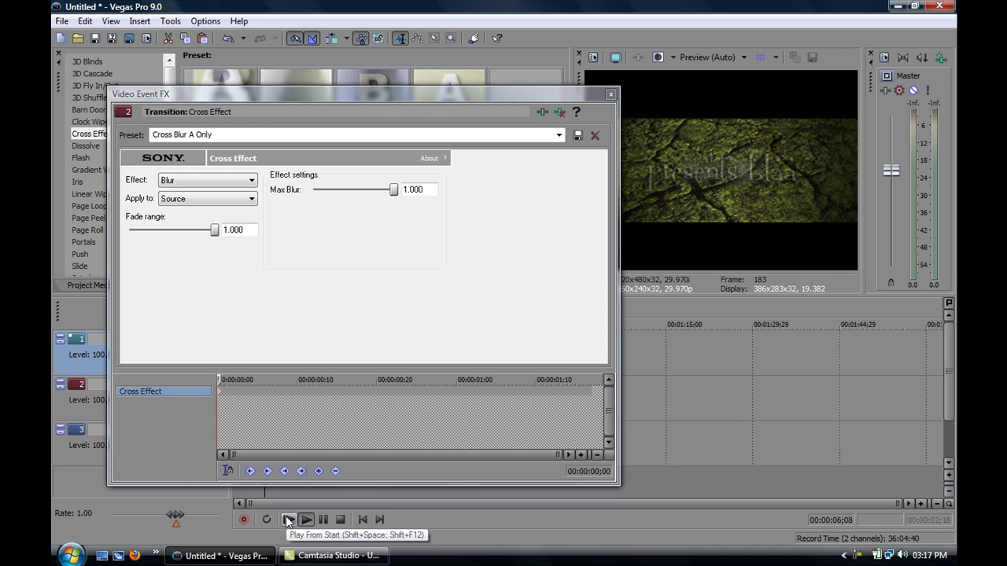
{"action": "left_click", "coordinate": [611, 94]}
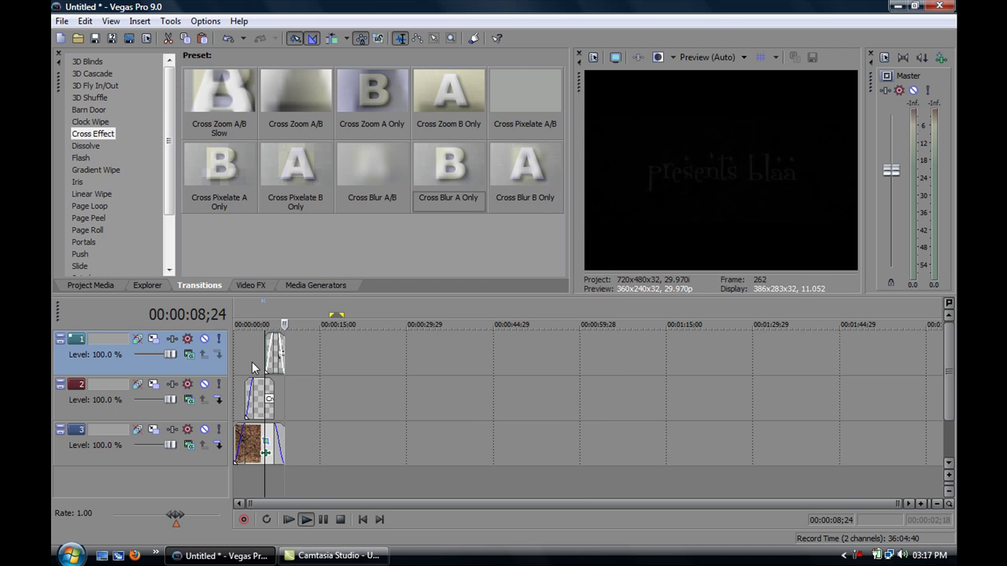
{"action": "left_click", "coordinate": [339, 519]}
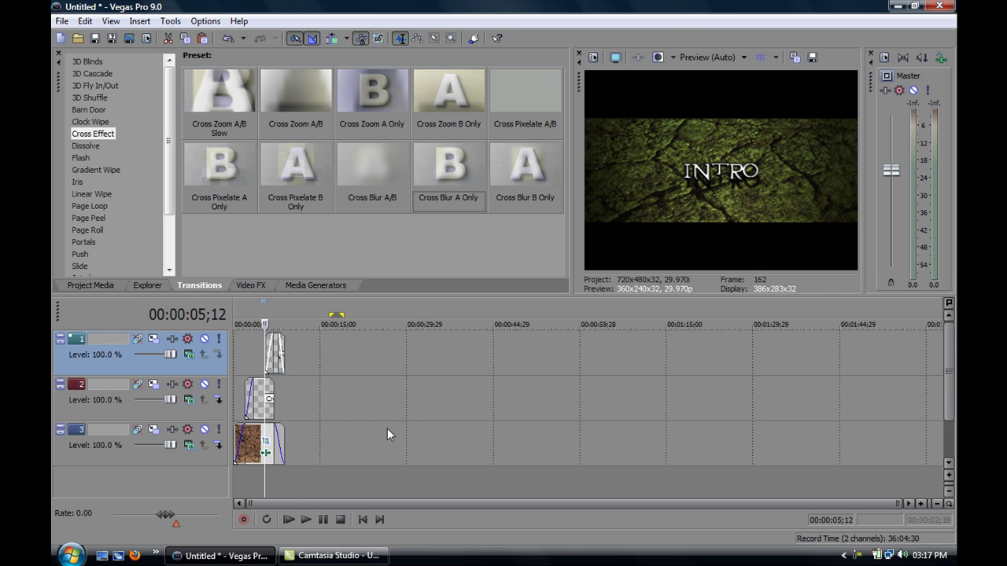